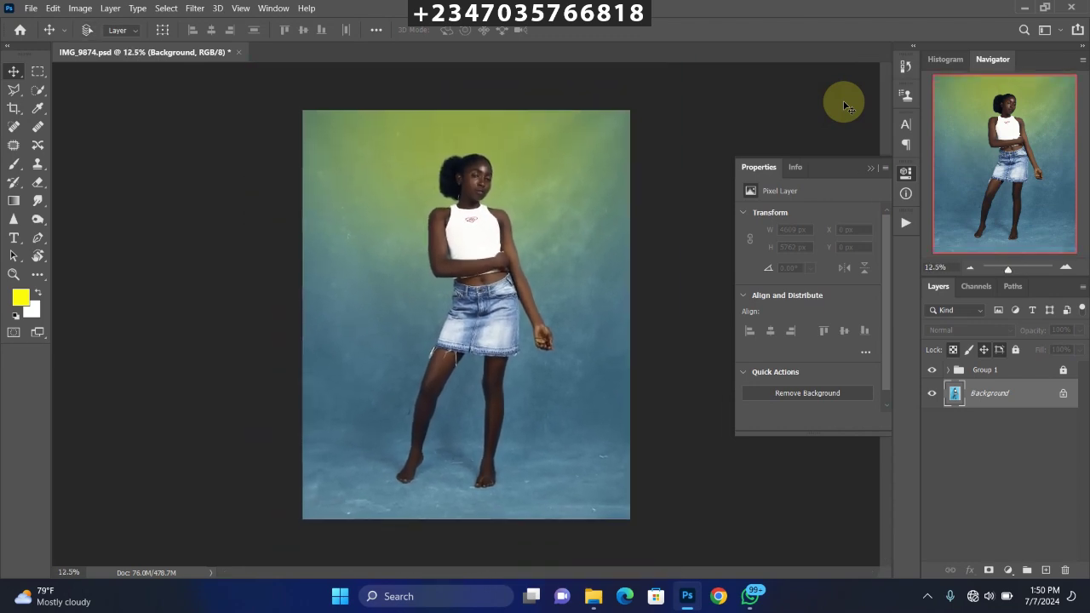
Step: Compare the portrait with and without Group 1's edits, leaving the group hidden
key("ctrl+minus")
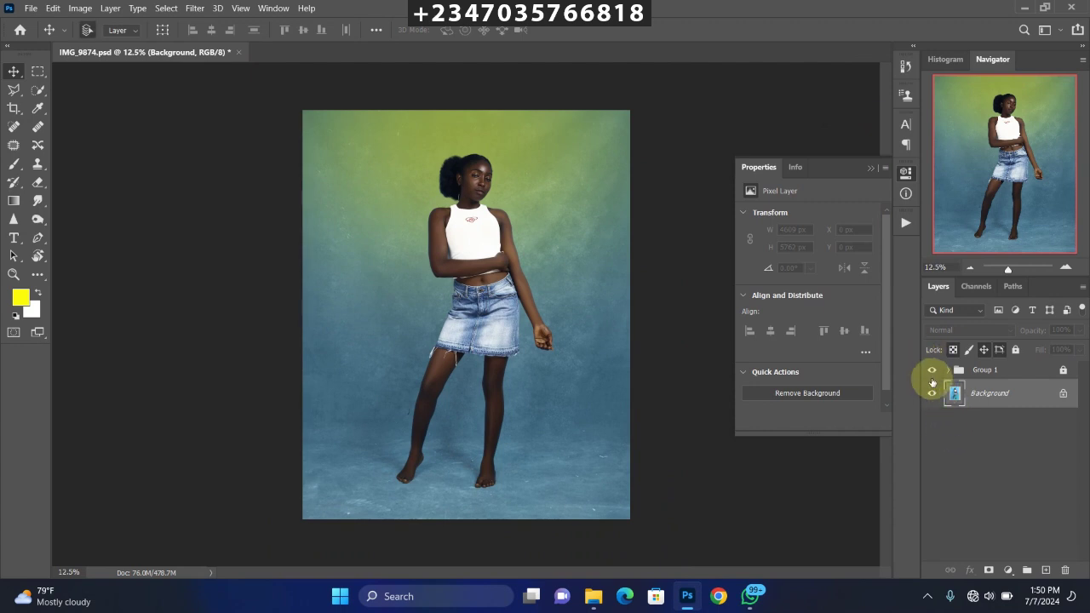
left_click(932, 370)
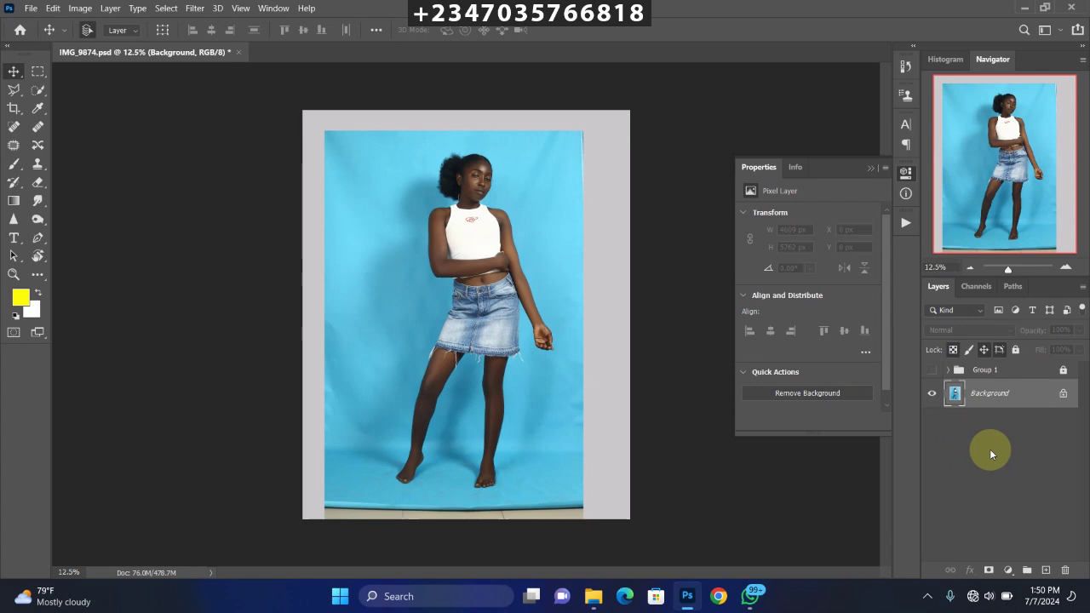
left_click(931, 369)
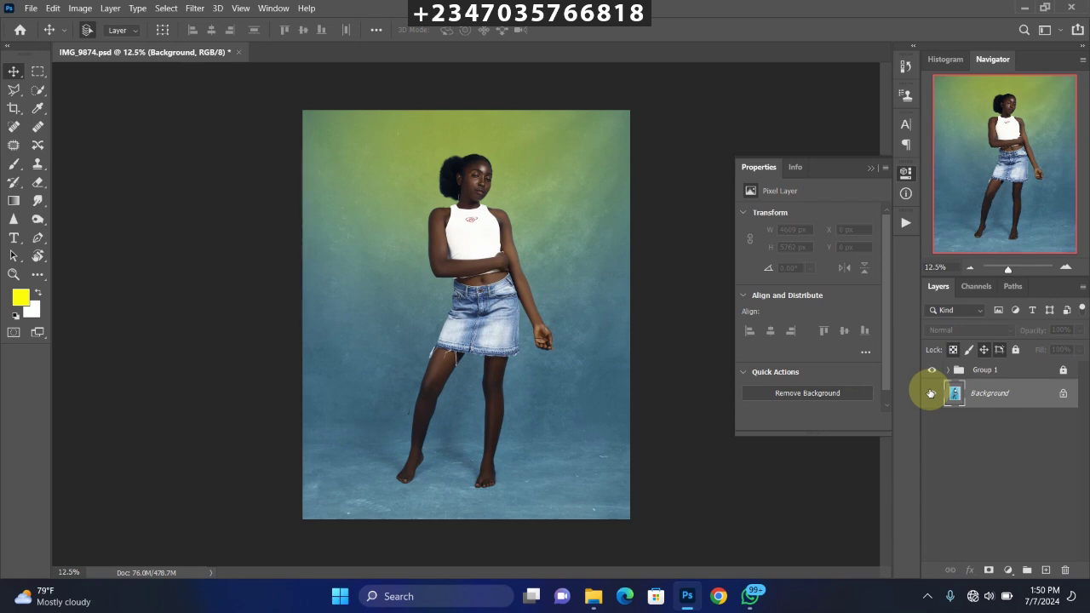
left_click(1009, 373)
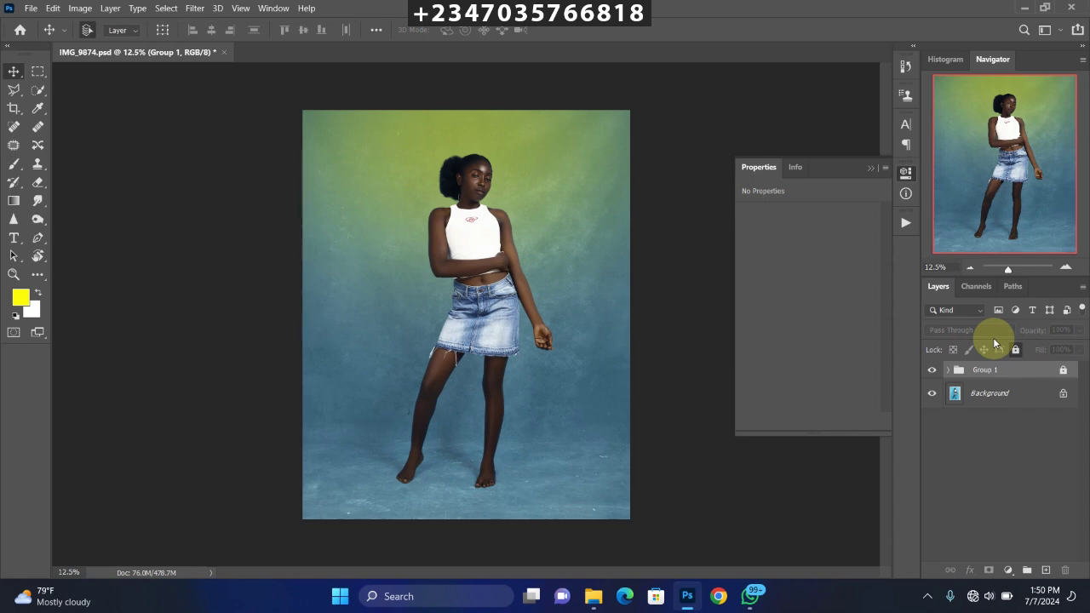
left_click(429, 280)
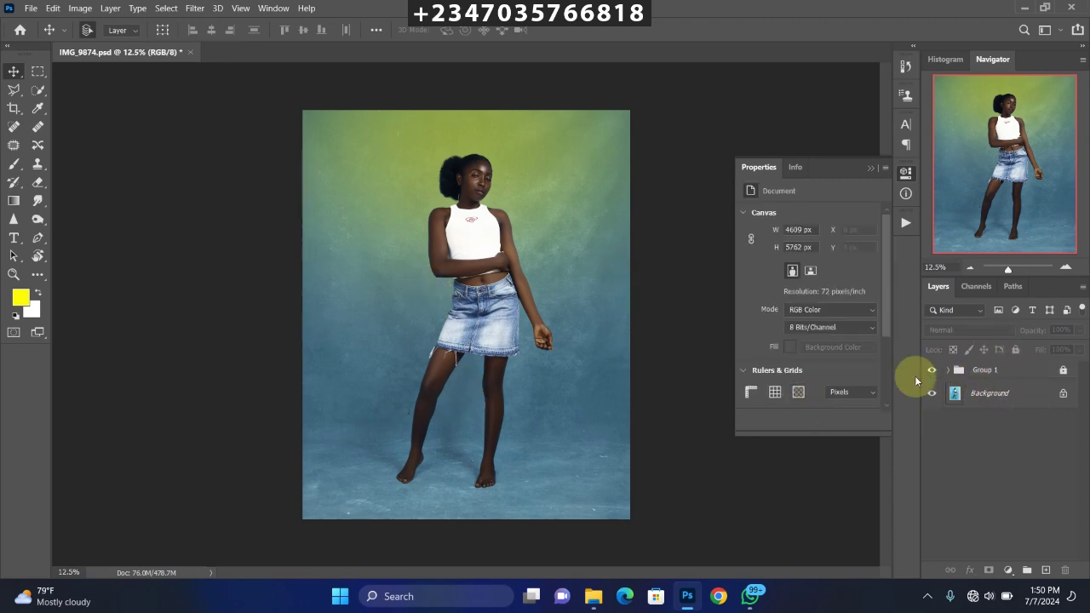
left_click(931, 371)
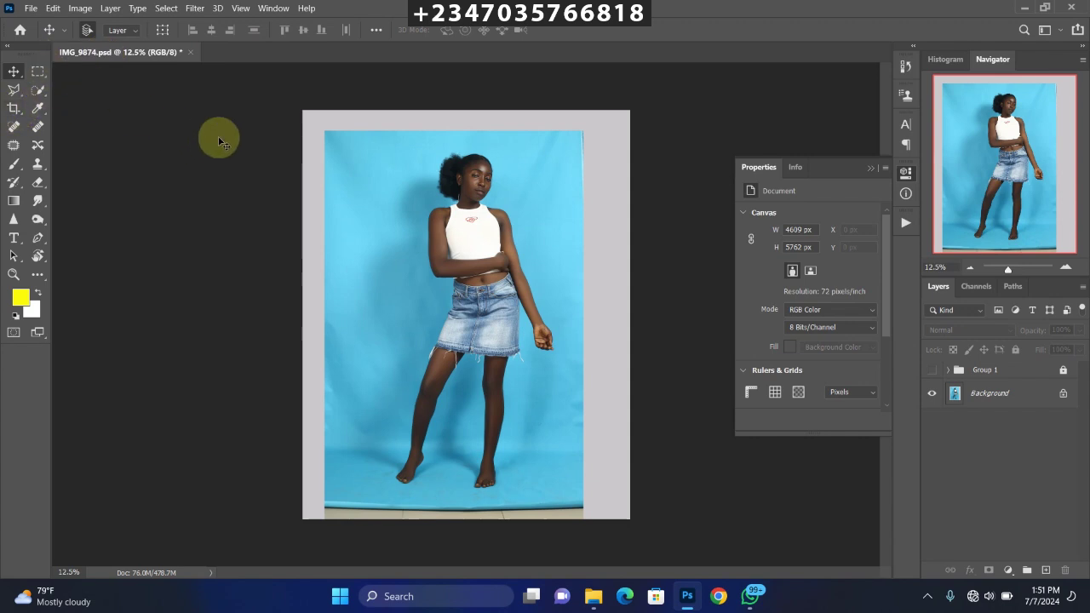
Step: Duplicate the Background layer and switch to the Quick Selection tool
left_click(13, 108)
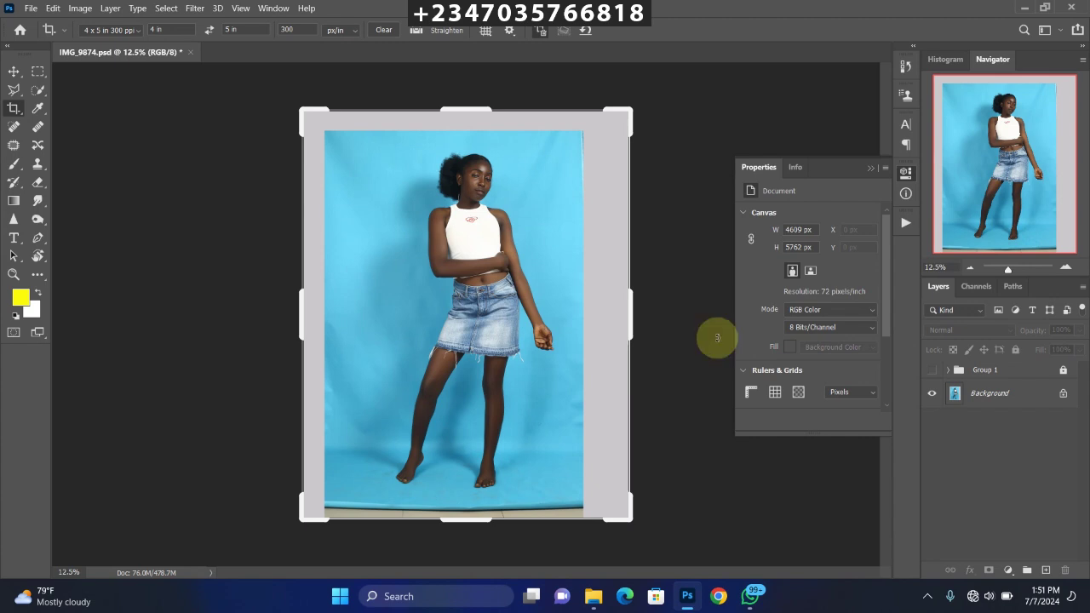
left_click(943, 399)
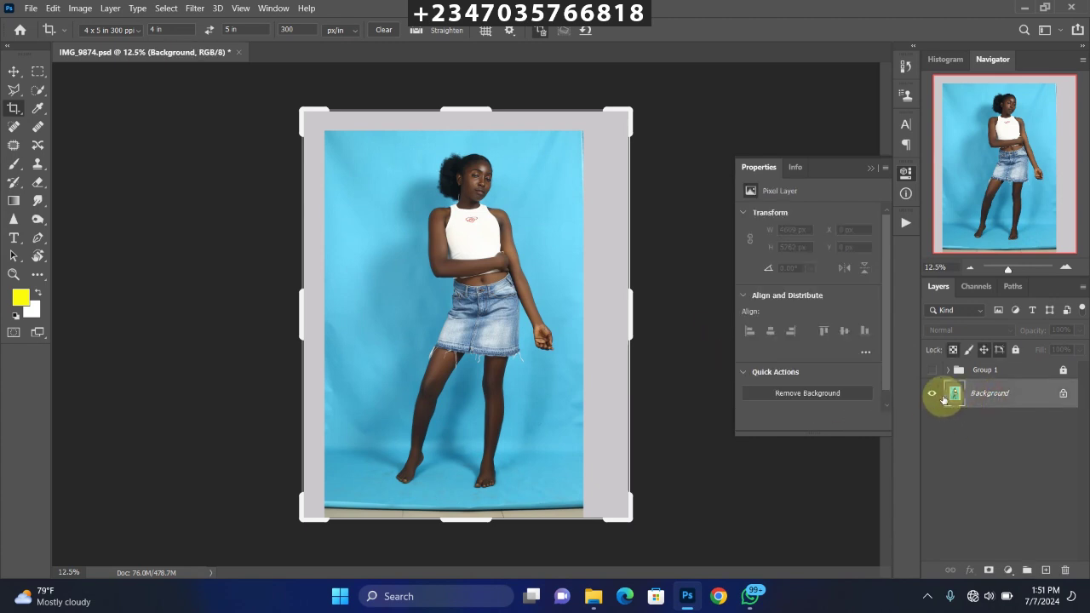
key("ctrl+j")
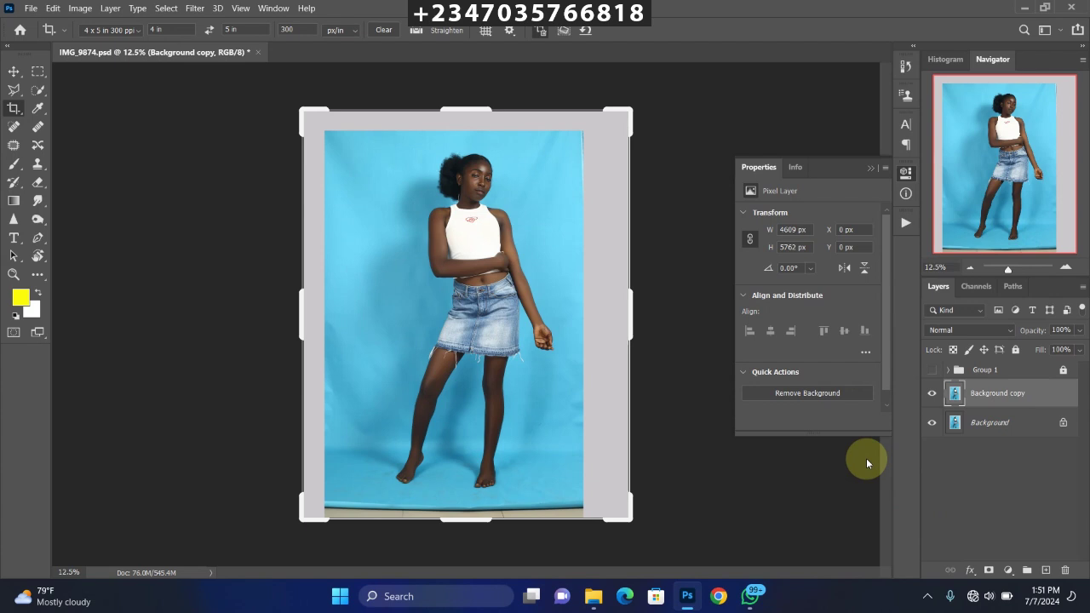
key("ctrl+plus")
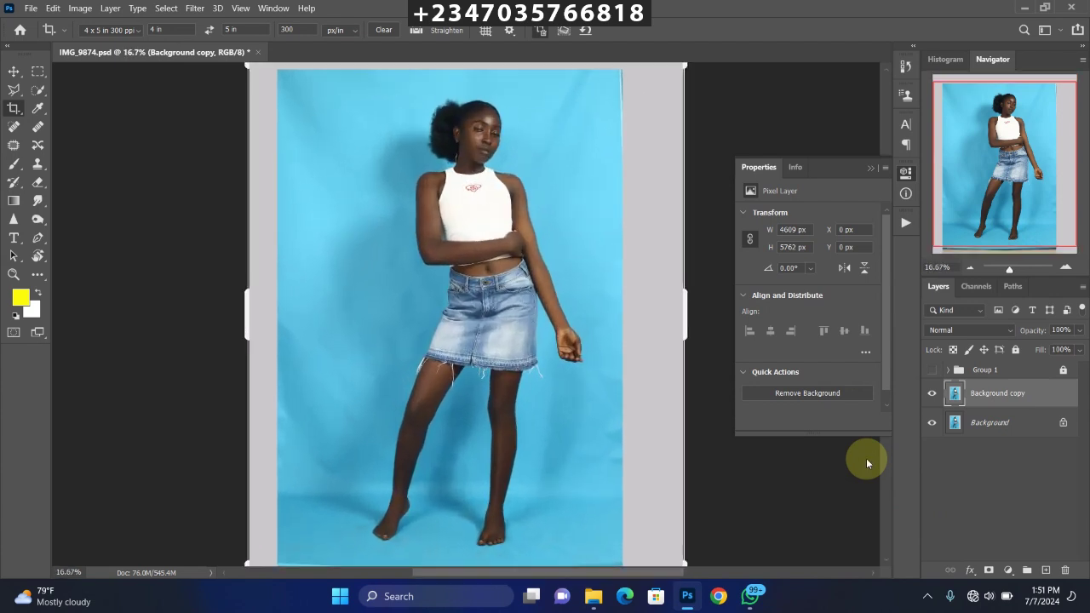
left_click(38, 90)
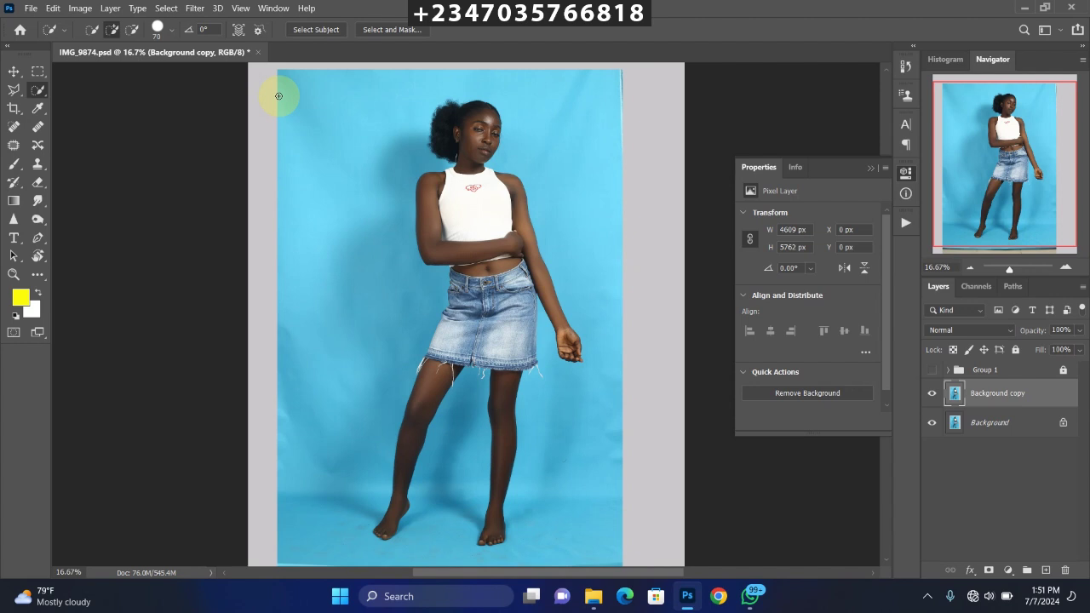
left_click(166, 8)
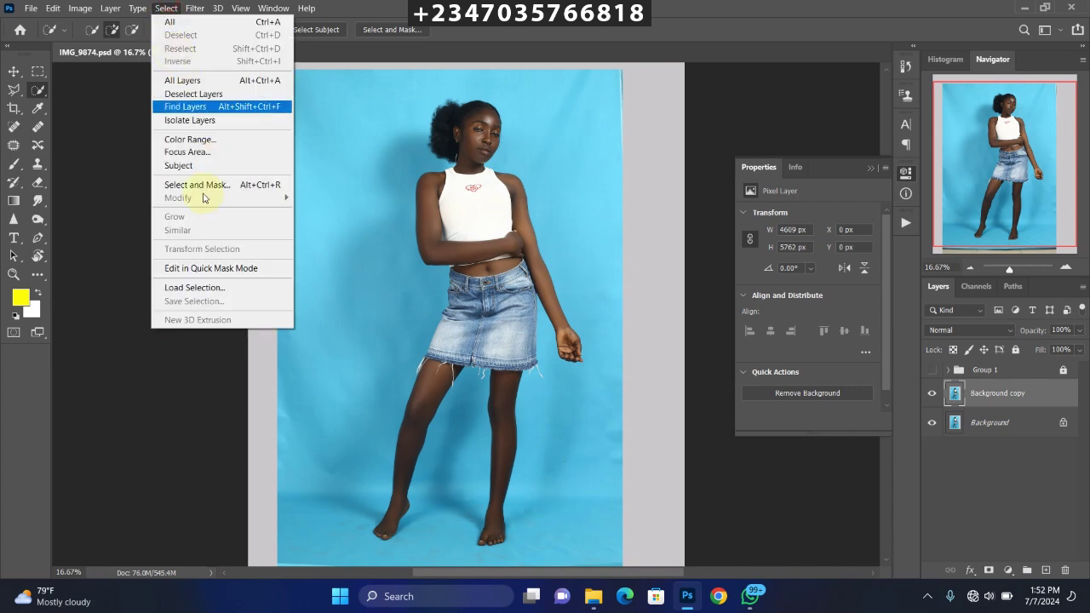
left_click(196, 287)
left_click(490, 172)
left_click(499, 175)
left_click(657, 170)
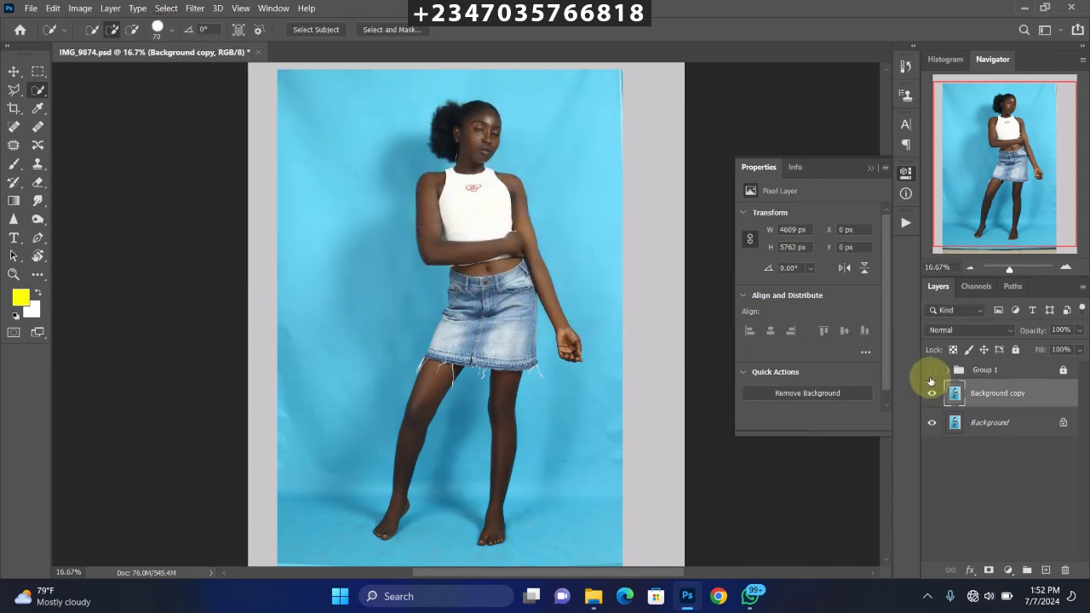
Step: Load the layer mask of Layer 1 inside Group 1 as a selection around the woman
left_click(947, 370)
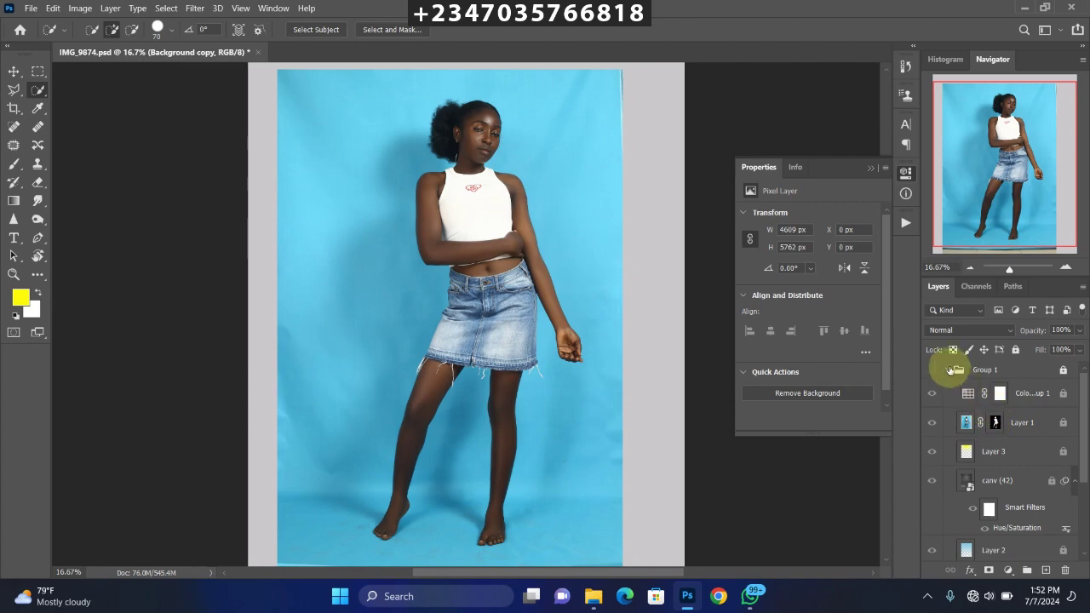
left_click(995, 422, "ctrl")
left_click(948, 370)
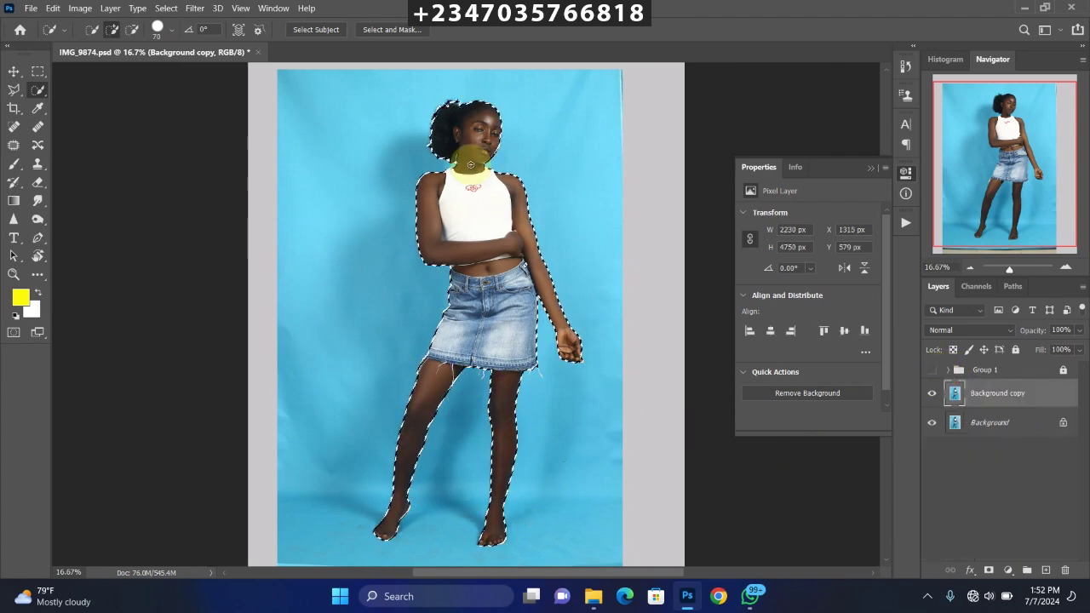
key("ctrl+plus")
key("ctrl+plus")
scroll(494, 250, "up", 2)
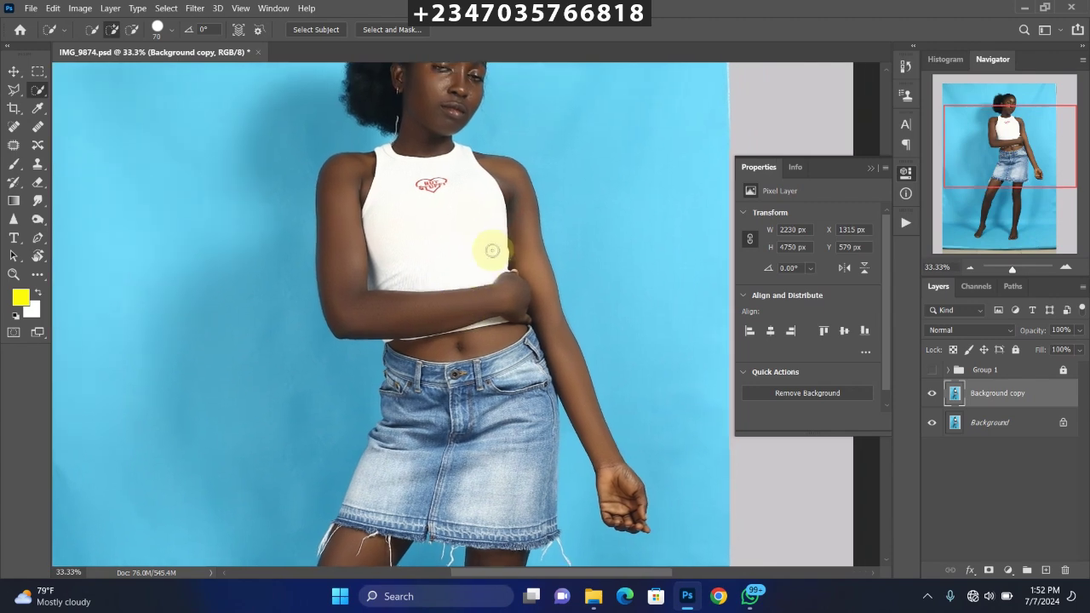
key("ctrl+0")
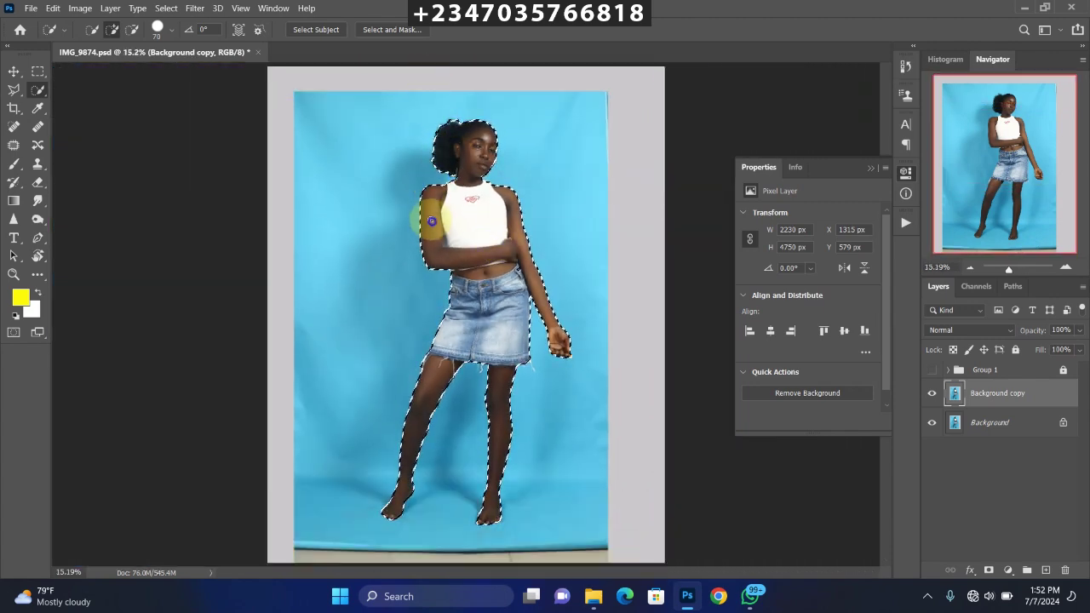
Step: Feather the selection by 1 pixel, mask the Background copy layer with it, and check the cutout without the Background layer
right_click(437, 224)
left_click(459, 253)
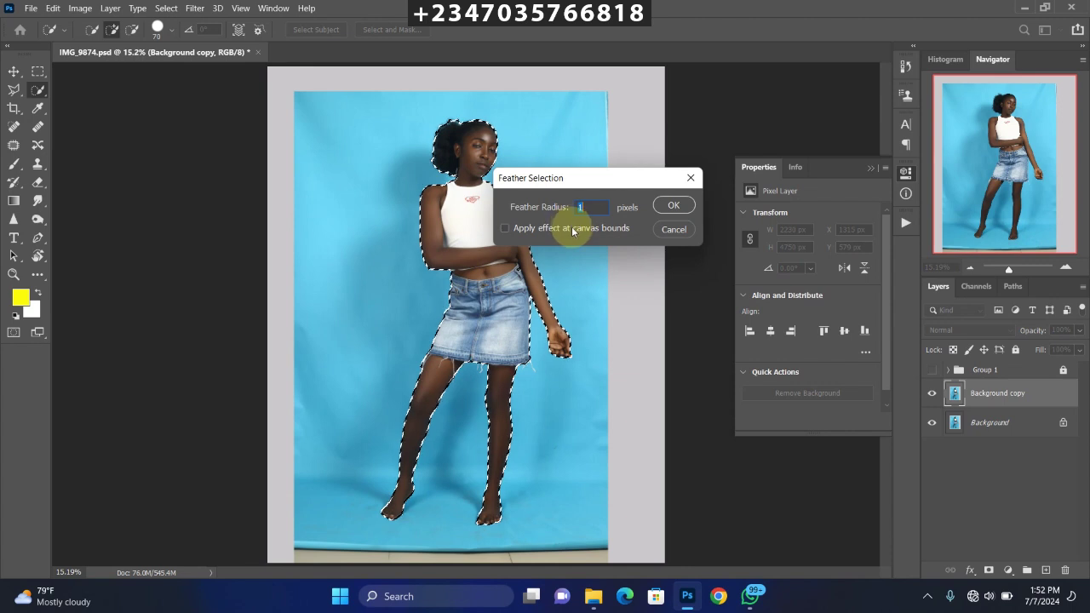
key("Return")
left_click(988, 570)
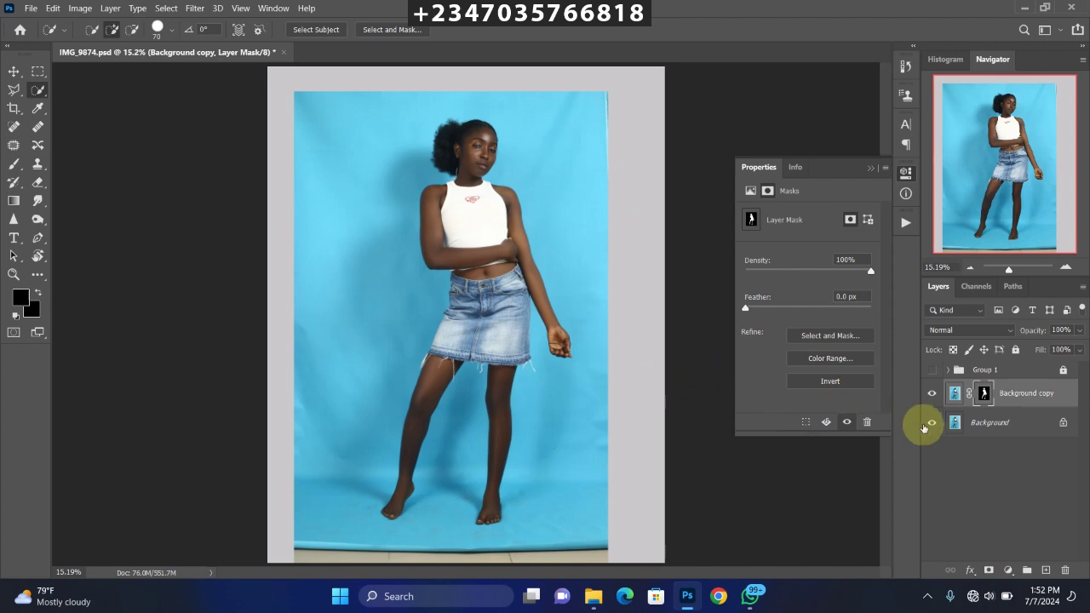
left_click(930, 422)
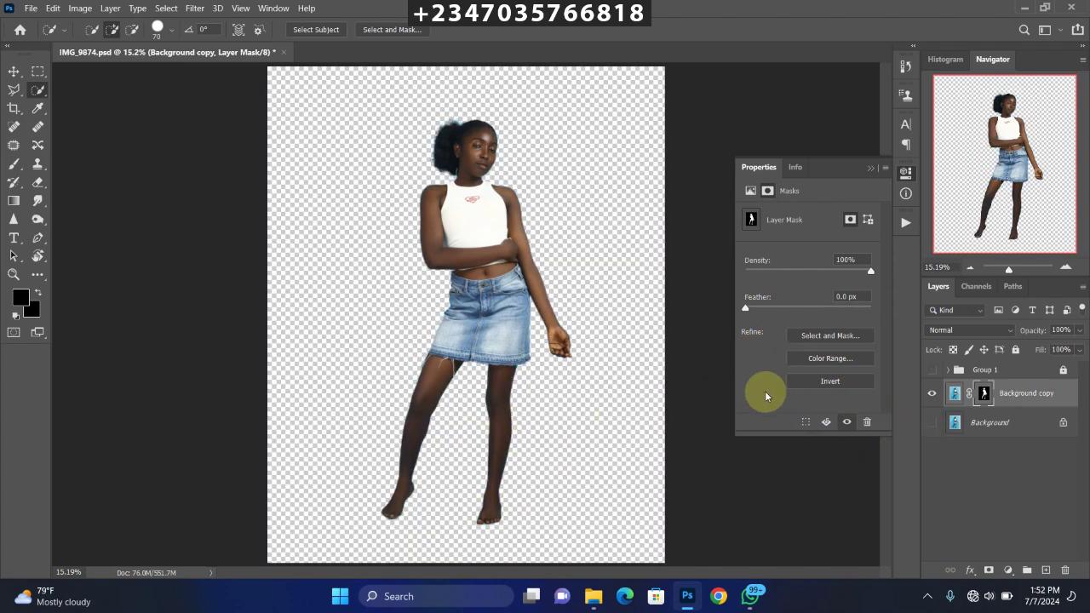
left_click(930, 422)
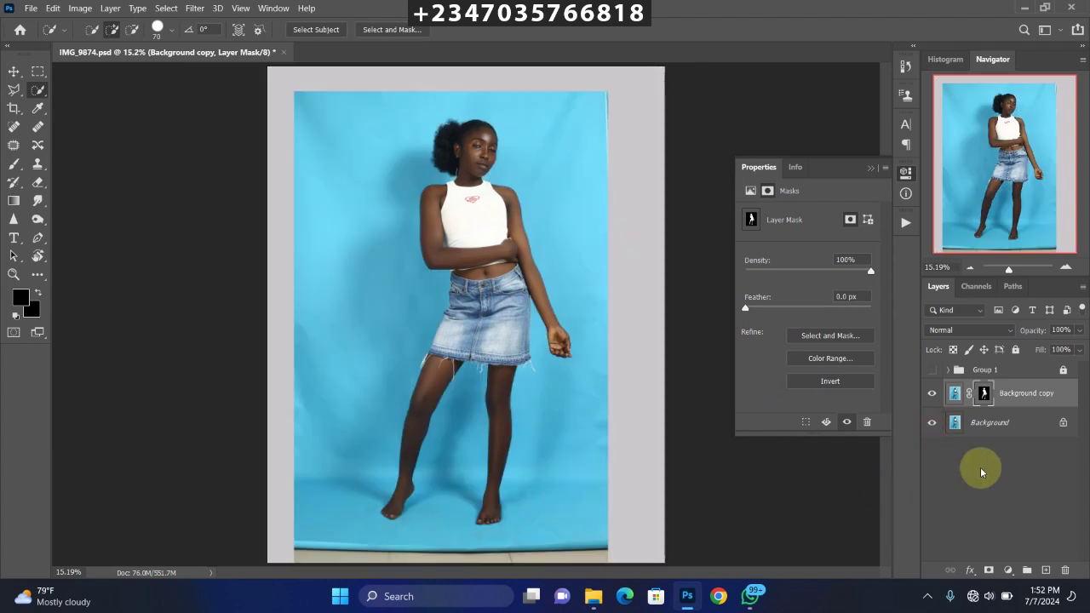
Step: Rename the masked layer "model" and duplicate the Background layer again
left_click(1019, 393)
left_click(1019, 393)
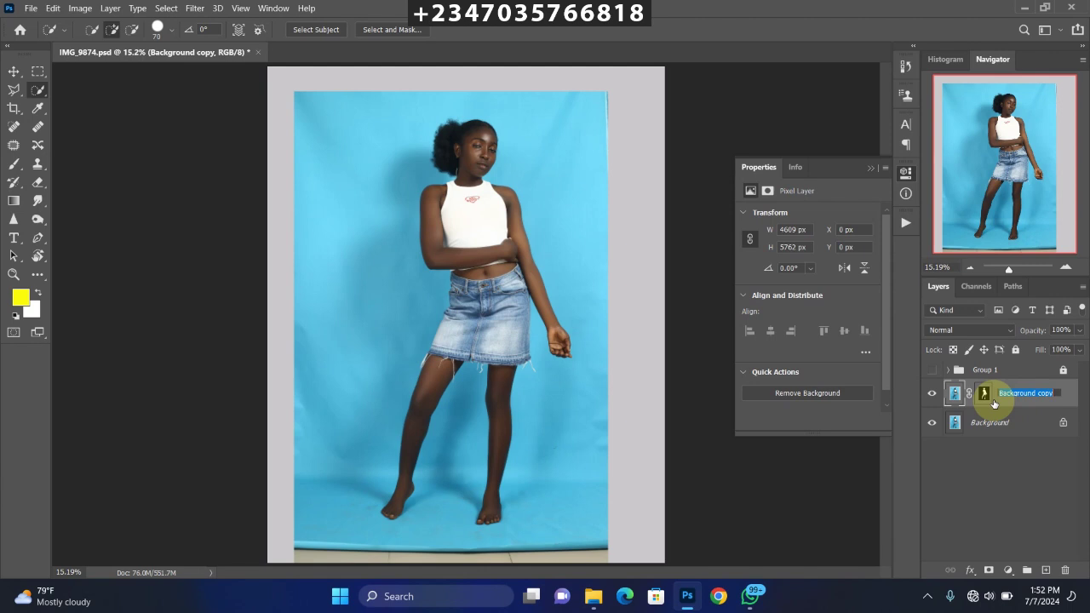
type("model")
key("Return")
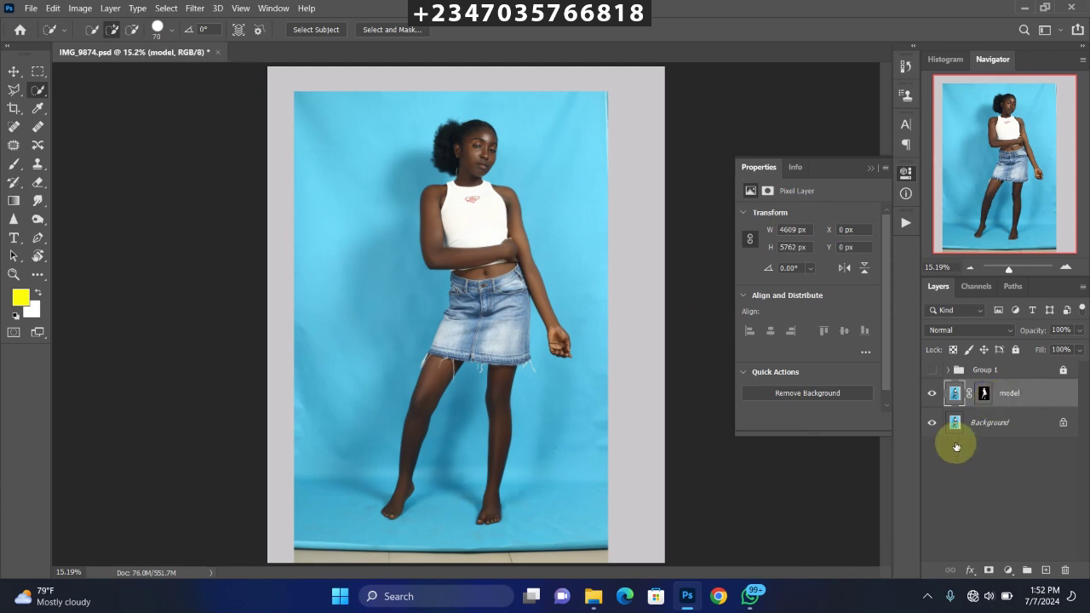
left_click(1016, 423)
key("ctrl+j")
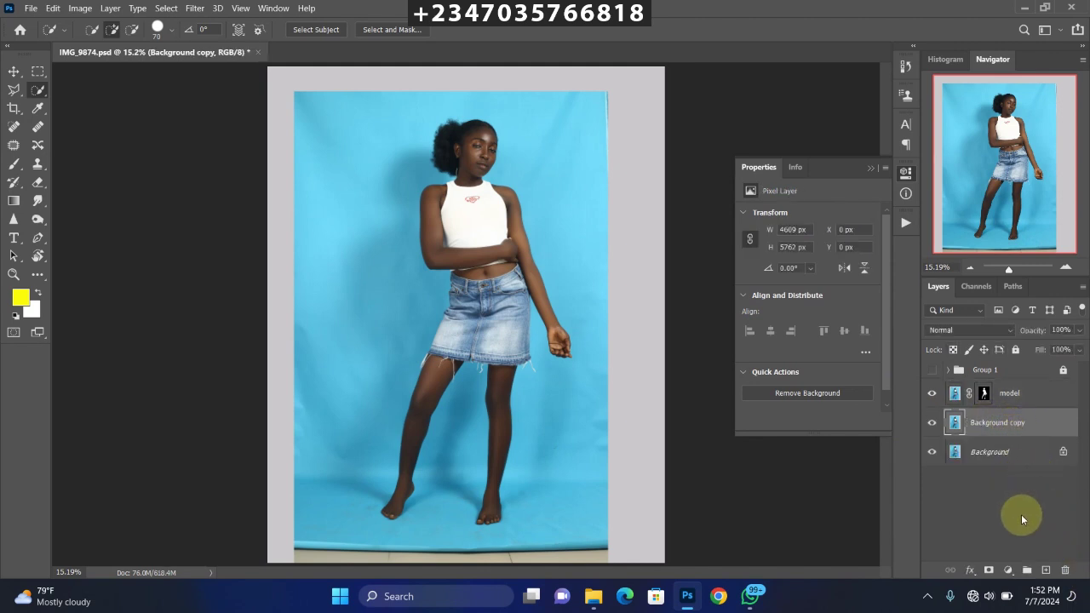
Step: Load the model layer's mask as a selection and expand it by 6 pixels
left_click(986, 401, "ctrl")
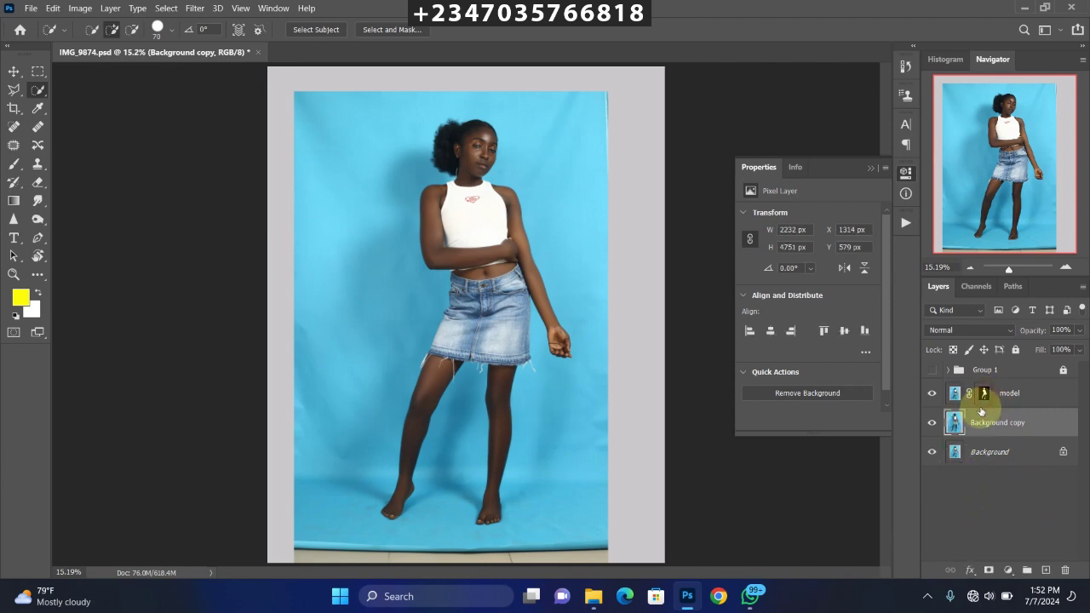
left_click(166, 8)
mouse_move(208, 199)
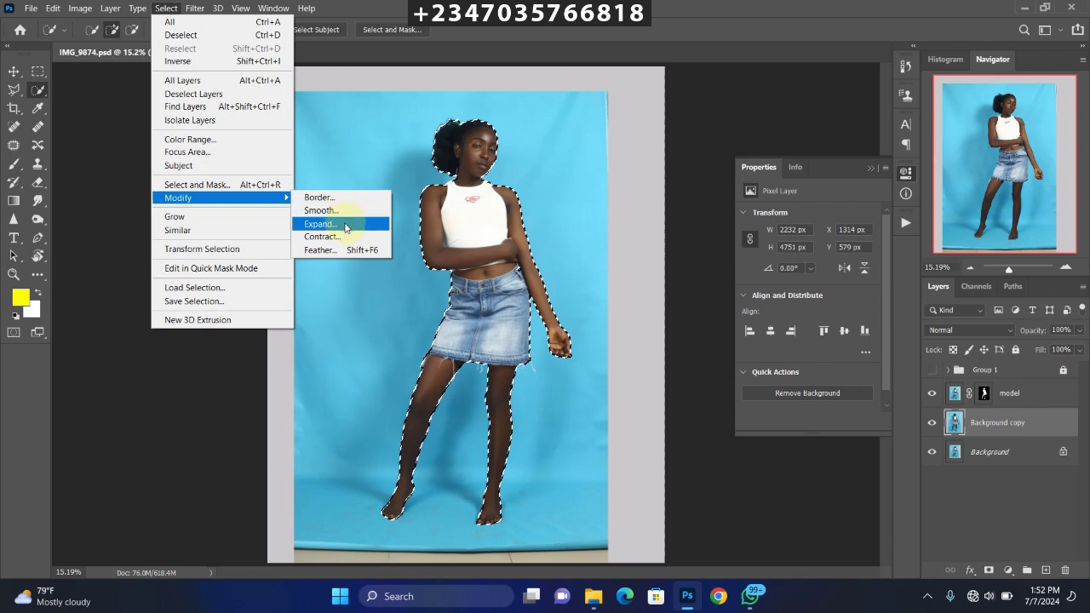
left_click(315, 225)
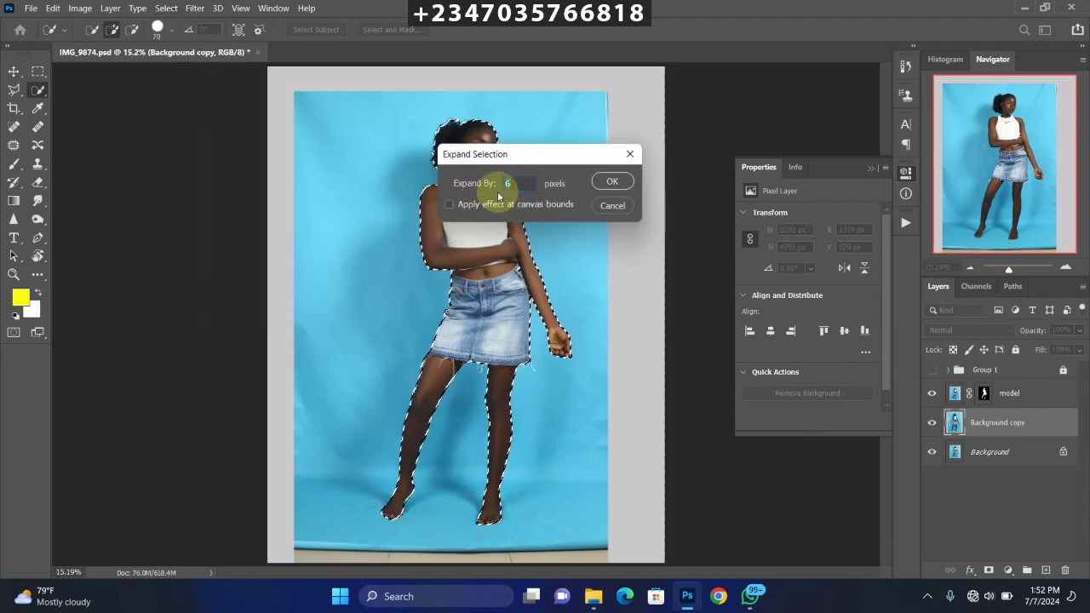
key("Return")
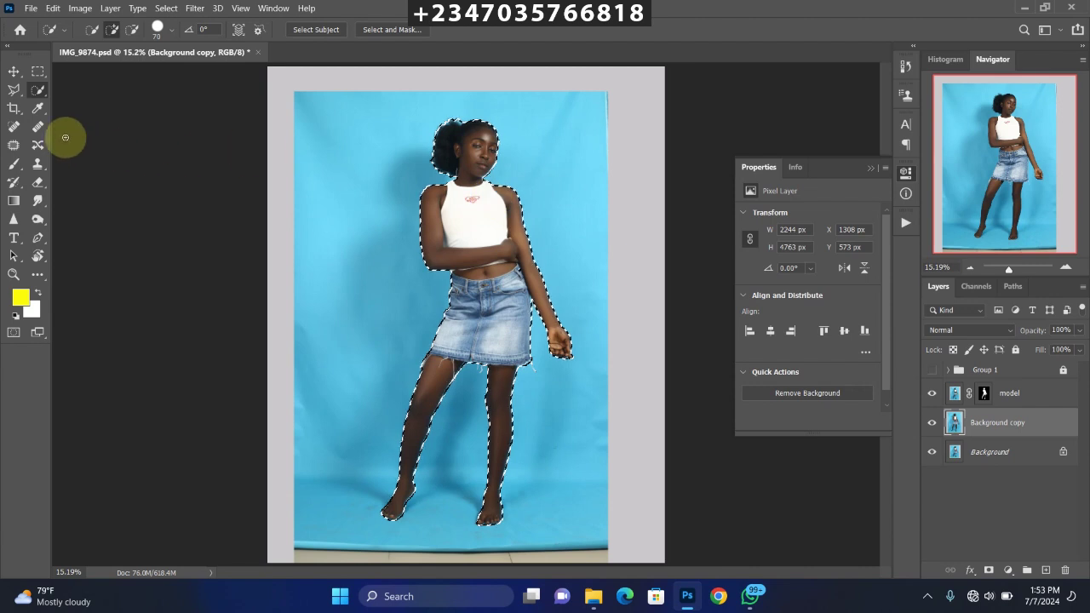
Step: Add the grey margins, backdrop edges and floor strip around the photo to the selection with the Rectangular Marquee tool
left_click(37, 72)
key("ctrl+minus")
left_click_drag(302, 110, 632, 521)
left_click_drag(292, 127, 587, 532)
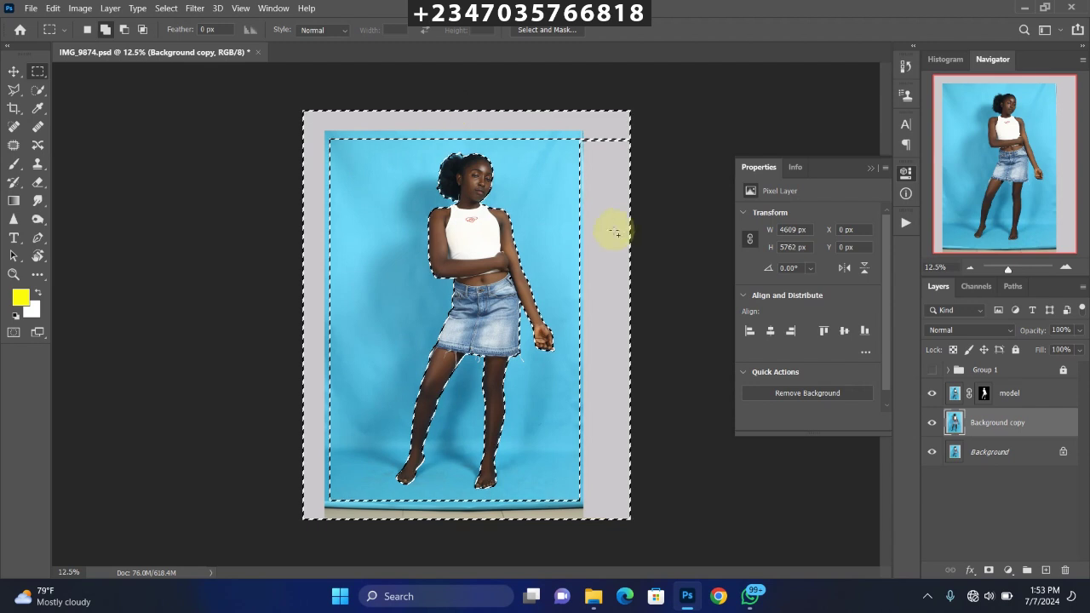
left_click_drag(585, 133, 627, 192)
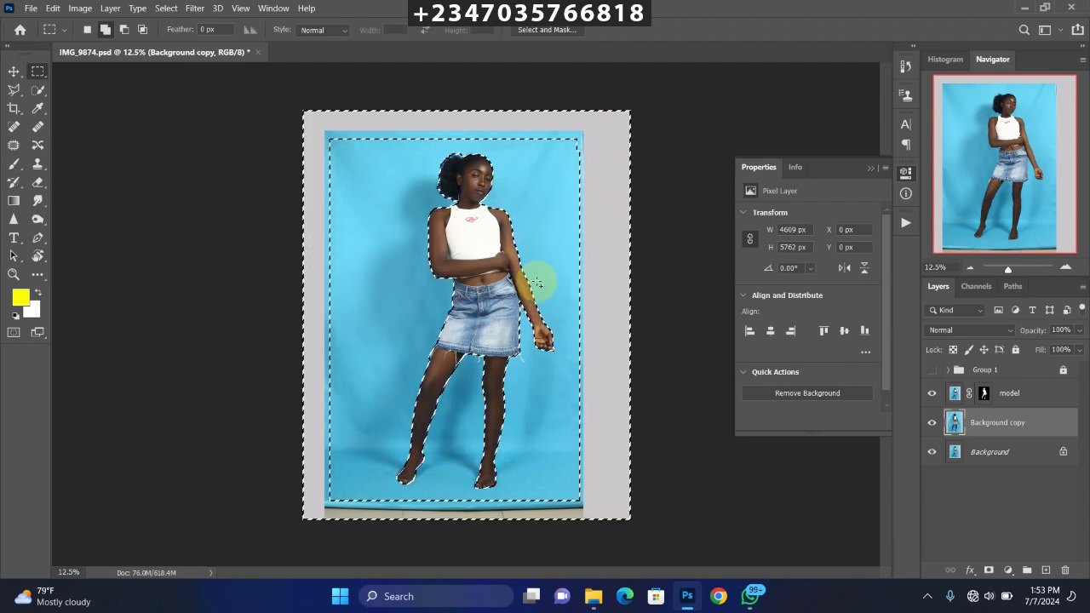
Step: Fill the selected areas of the new Background copy using Content-Aware with Color Adaptation at 100% opacity, deselect, and hide the model layer
right_click(457, 304)
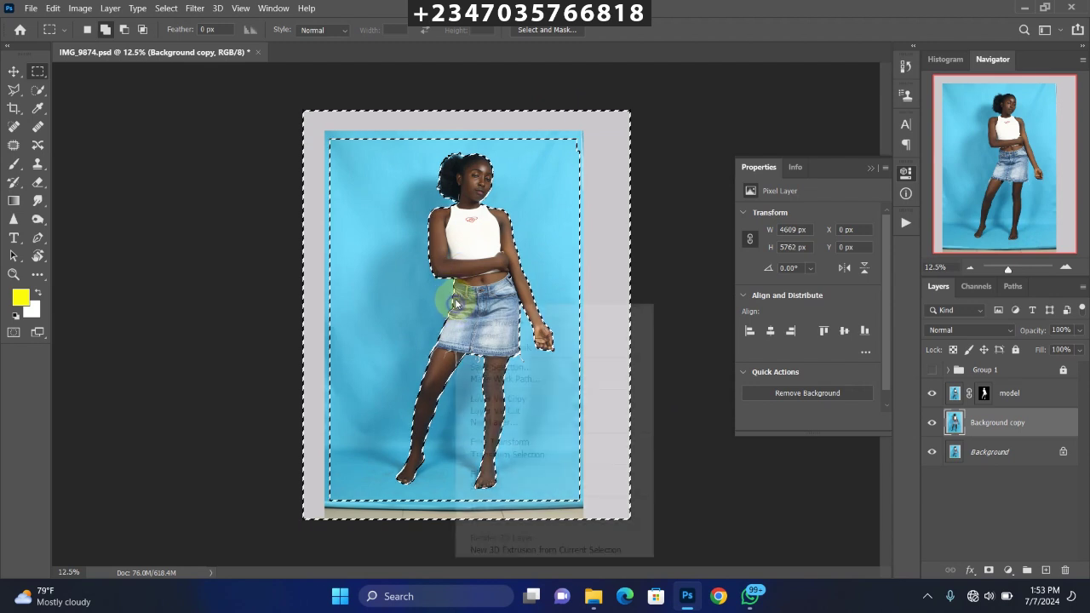
left_click(477, 474)
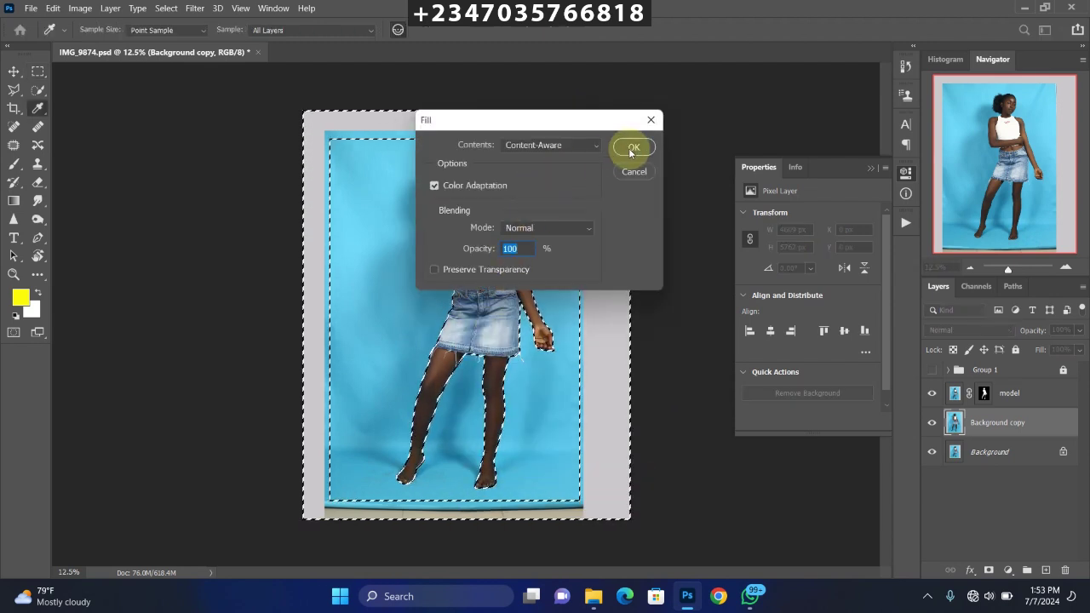
left_click(632, 148)
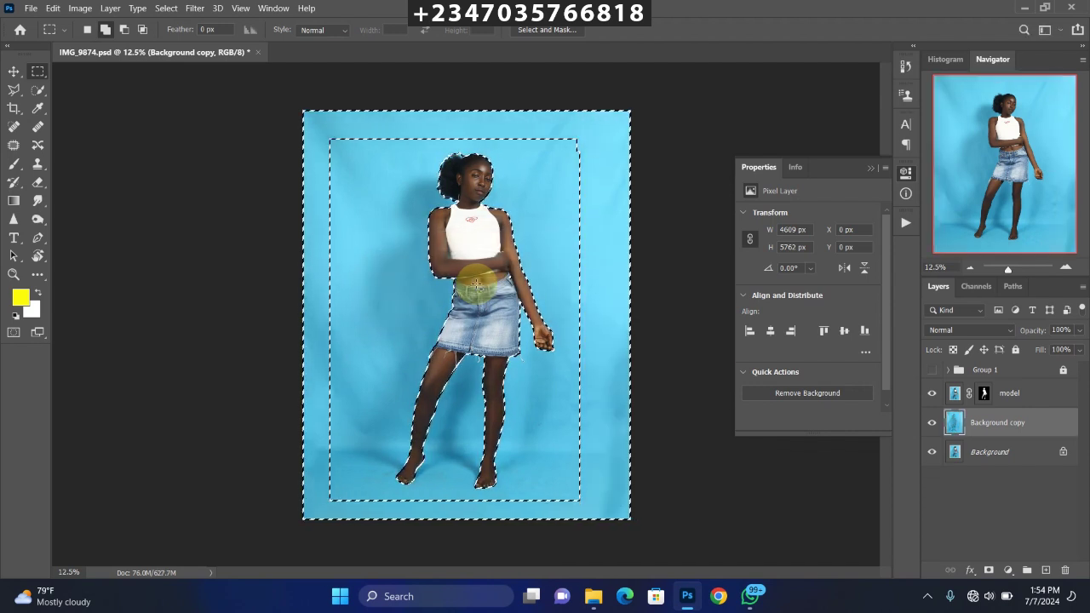
key("ctrl+d")
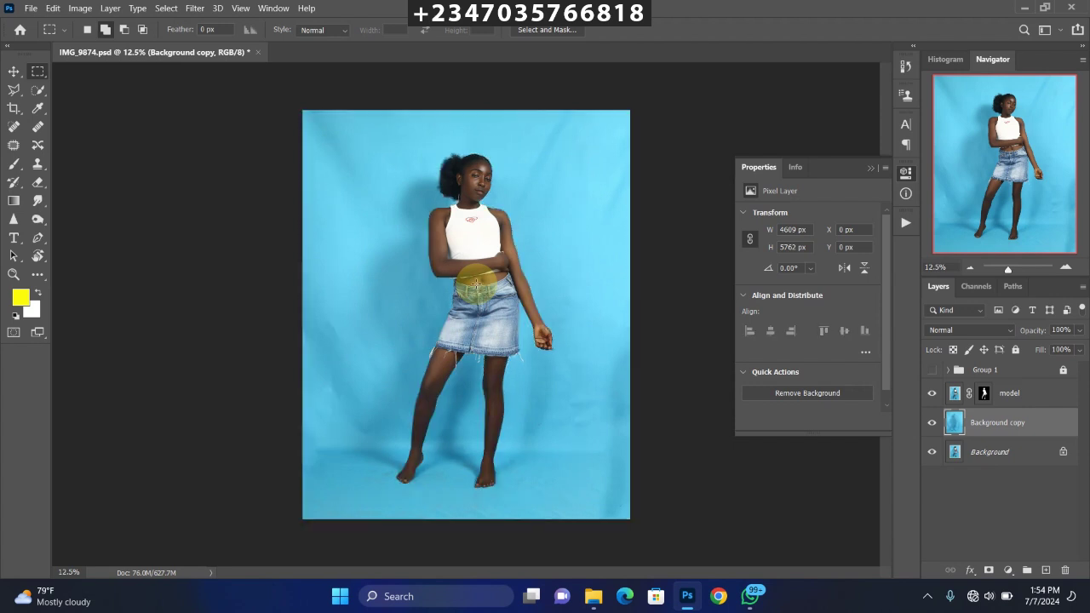
left_click(931, 394)
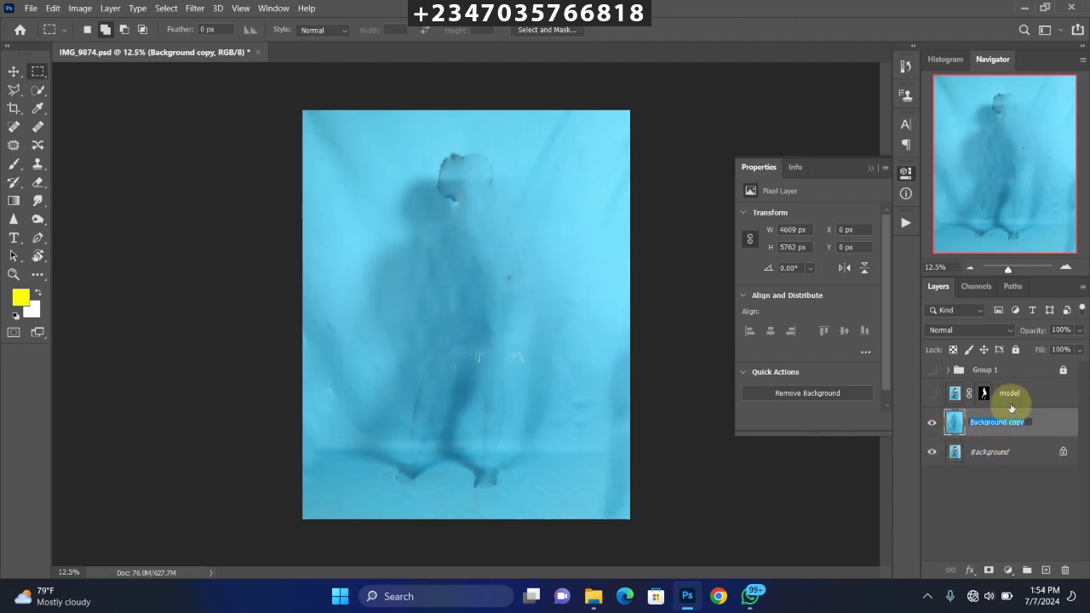
Step: Rename the filled Background copy layer "modify"
type("de")
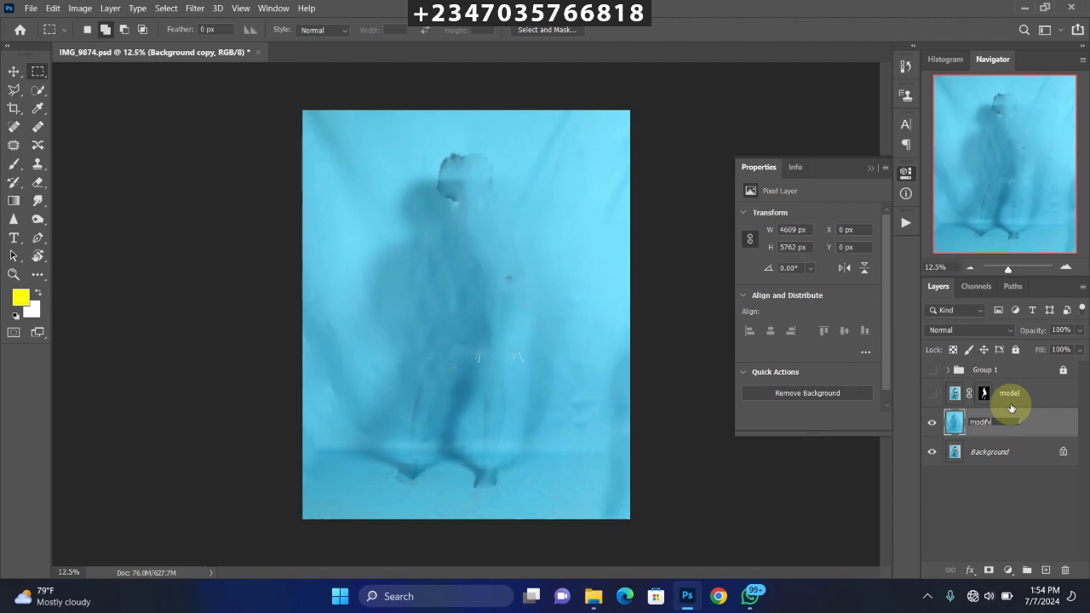
type("fy")
key("Return")
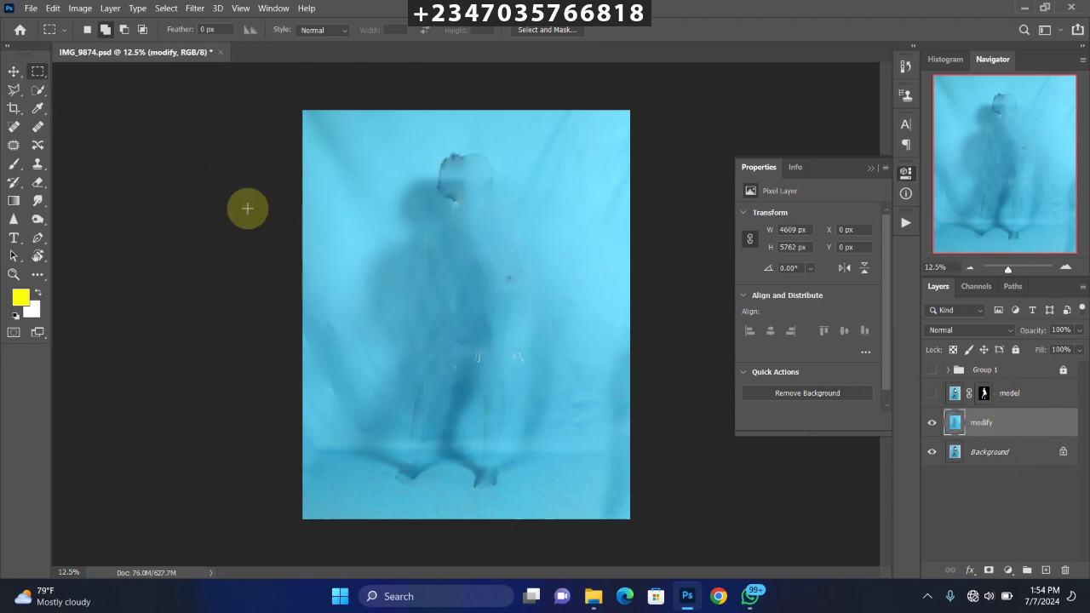
Step: Patch the head outline, body shadow and leftover marks on the modify layer with clean backdrop areas using the Patch tool, and deselect
left_click(13, 144)
mouse_move(431, 154)
left_mouse_down()
mouse_move(517, 161)
mouse_move(423, 195)
mouse_move(432, 188)
mouse_move(554, 216)
left_mouse_up()
mouse_move(426, 232)
left_mouse_down()
mouse_move(486, 255)
mouse_move(496, 214)
mouse_move(360, 273)
mouse_move(443, 358)
mouse_move(474, 238)
mouse_move(506, 287)
mouse_move(554, 289)
left_mouse_up()
mouse_move(508, 370)
left_mouse_down()
mouse_move(509, 328)
mouse_move(449, 372)
mouse_move(574, 352)
mouse_move(492, 321)
mouse_move(377, 373)
mouse_move(366, 341)
mouse_move(348, 350)
mouse_move(370, 366)
left_mouse_up()
left_click(434, 358)
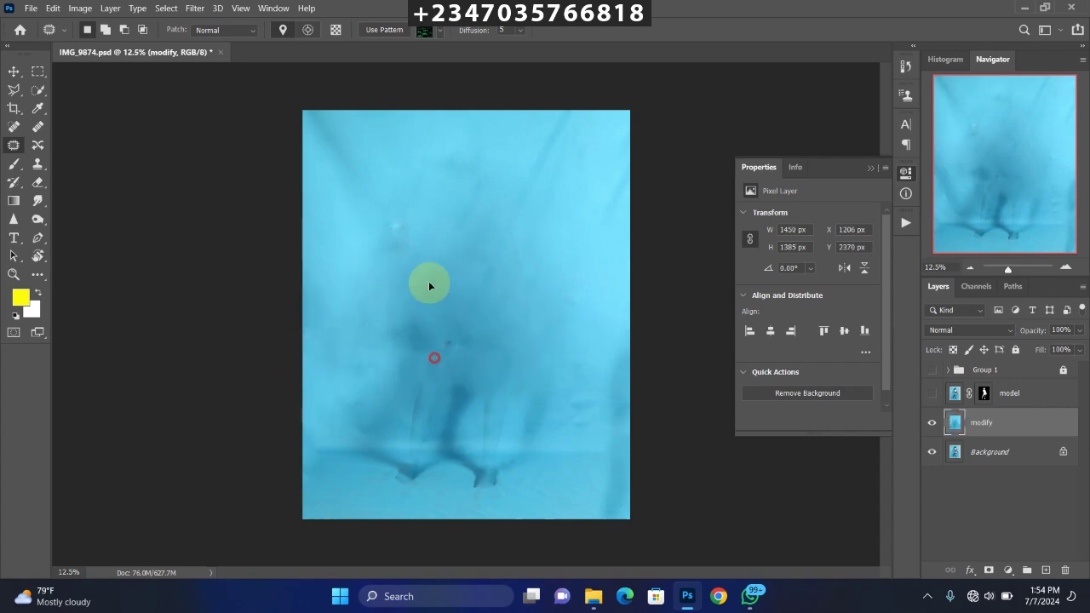
left_click_drag(428, 287, 430, 290)
mouse_move(554, 139)
left_mouse_down()
mouse_move(495, 164)
mouse_move(553, 194)
mouse_move(516, 257)
mouse_move(490, 262)
left_mouse_up()
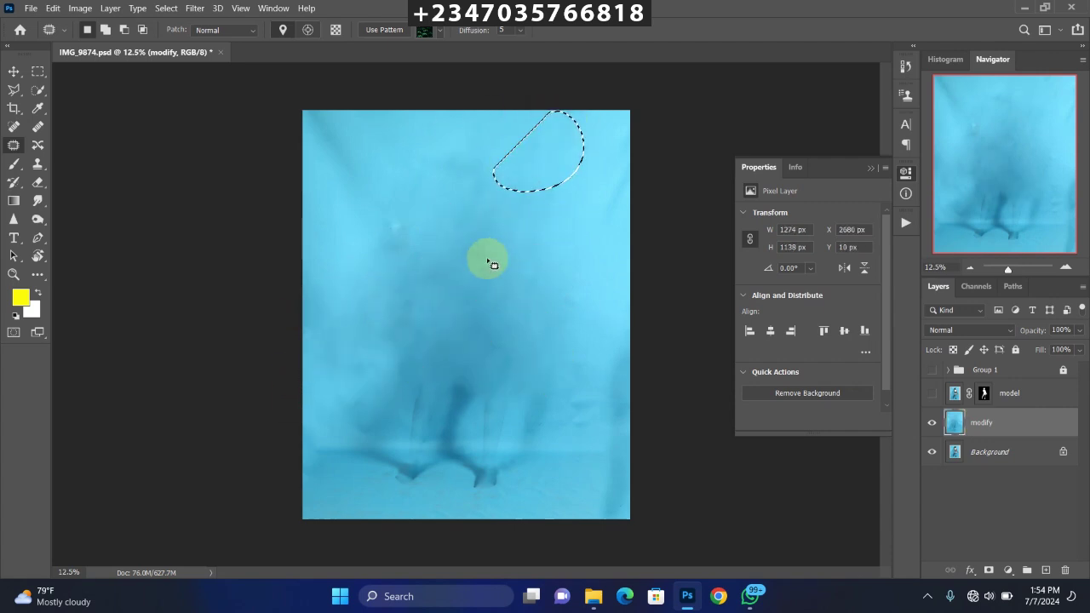
left_click(486, 257)
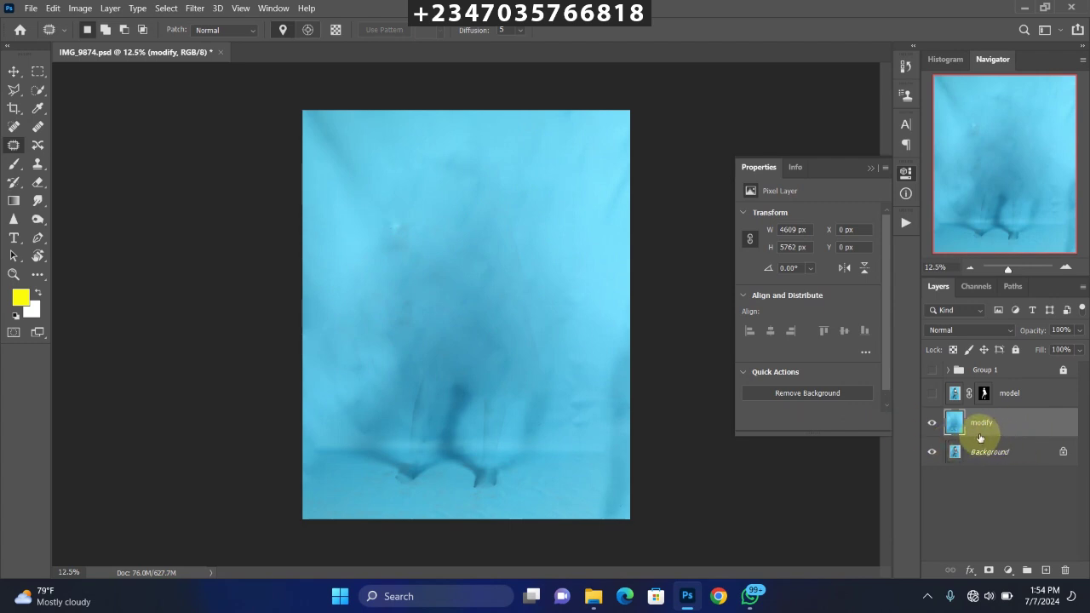
Step: Duplicate the modify layer and apply a Gaussian Blur with a 100-pixel radius to the copy
key("ctrl+j")
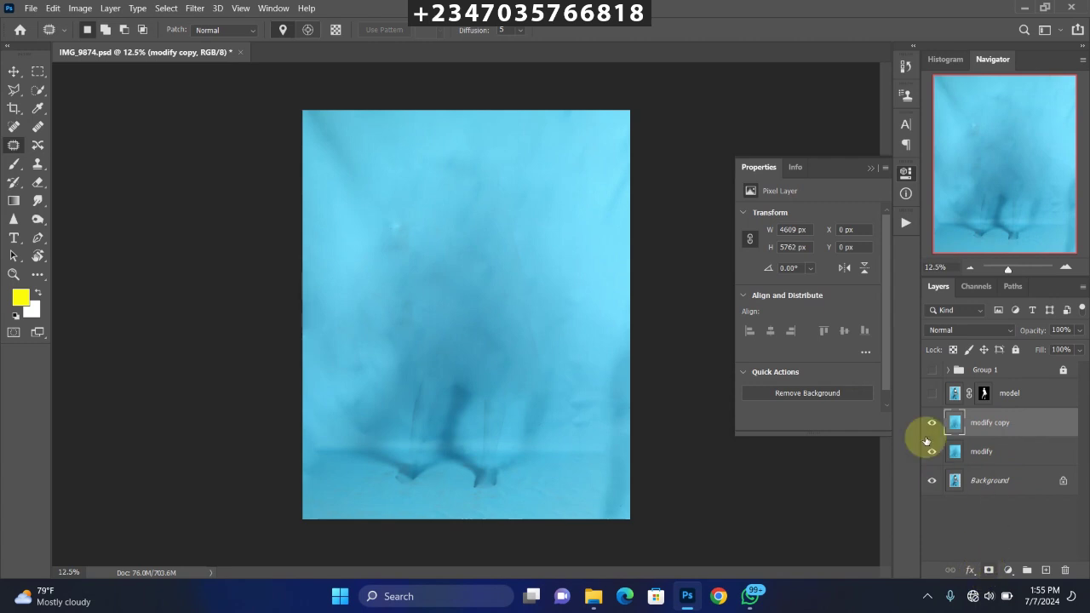
left_click(195, 9)
left_click(195, 9)
left_click(195, 10)
mouse_move(266, 163)
left_click(397, 210)
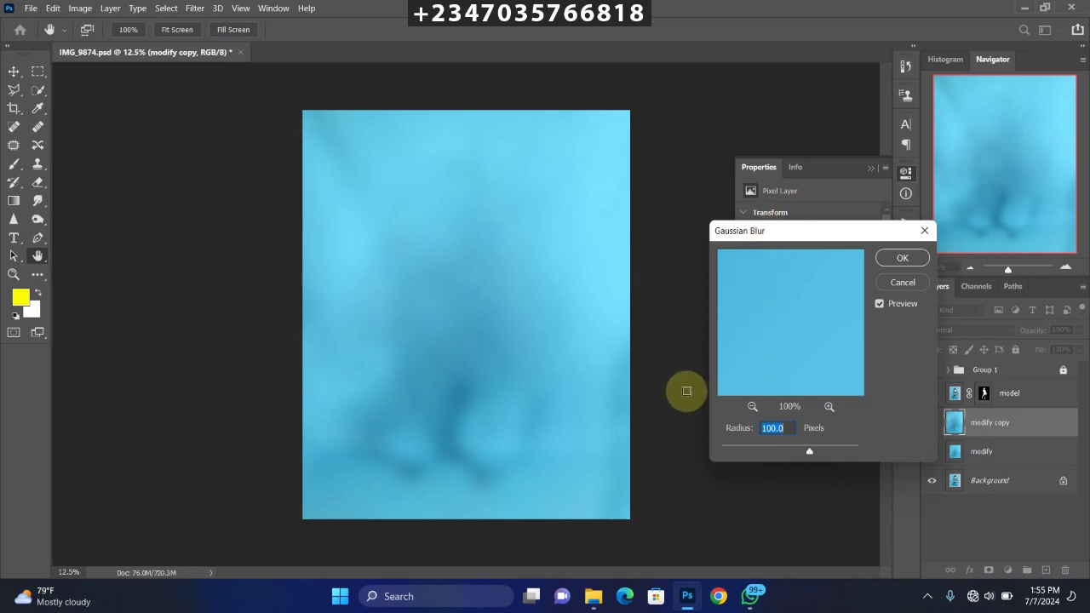
key("Return")
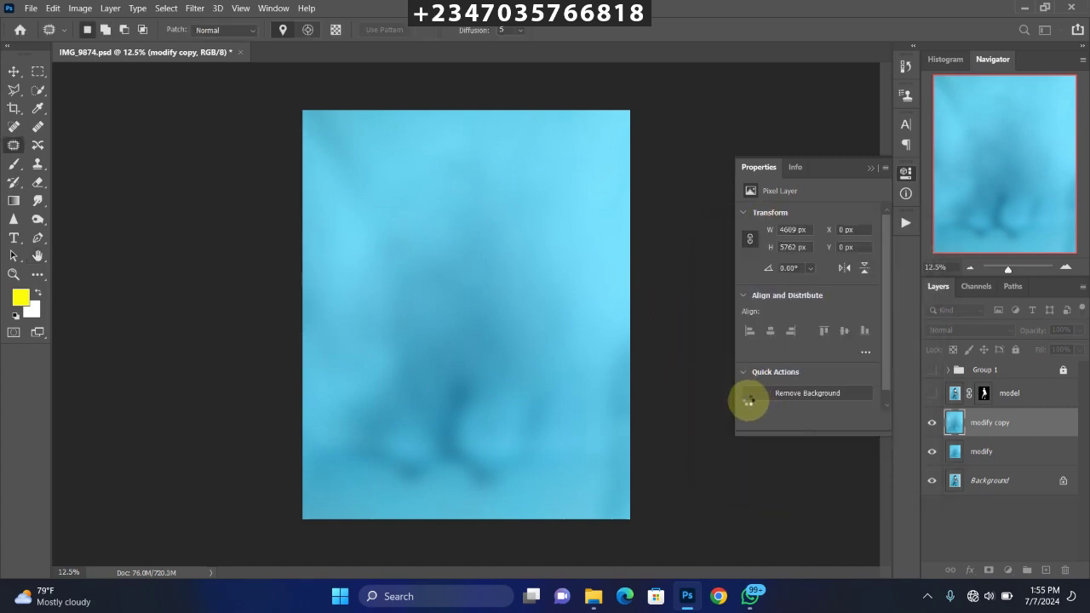
Step: Show the model layer again and rename the blurred copy "blur"
left_click(934, 401)
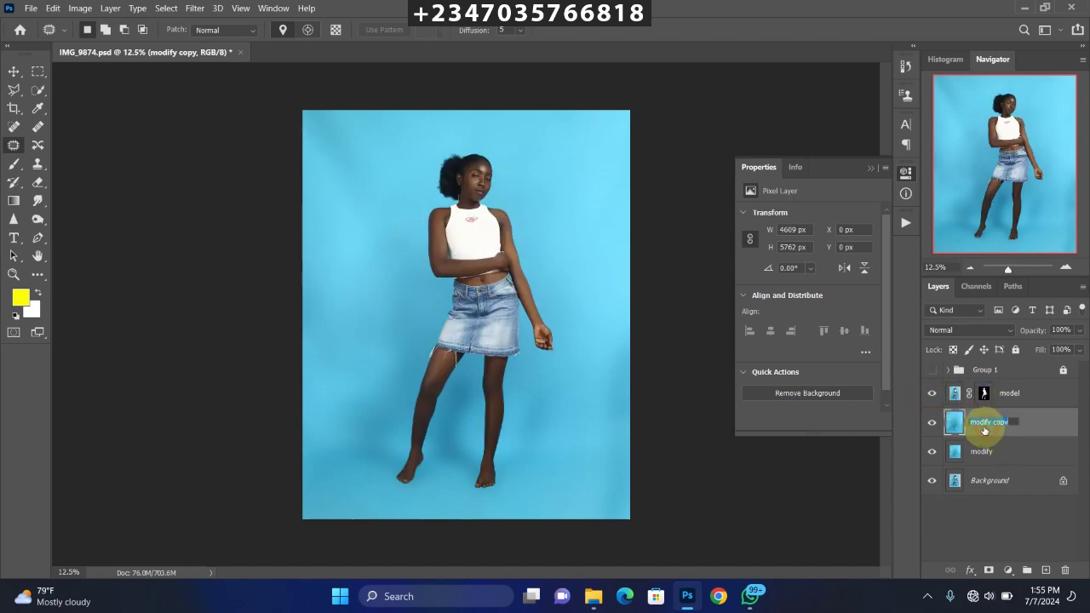
double_click(985, 424)
type("blur")
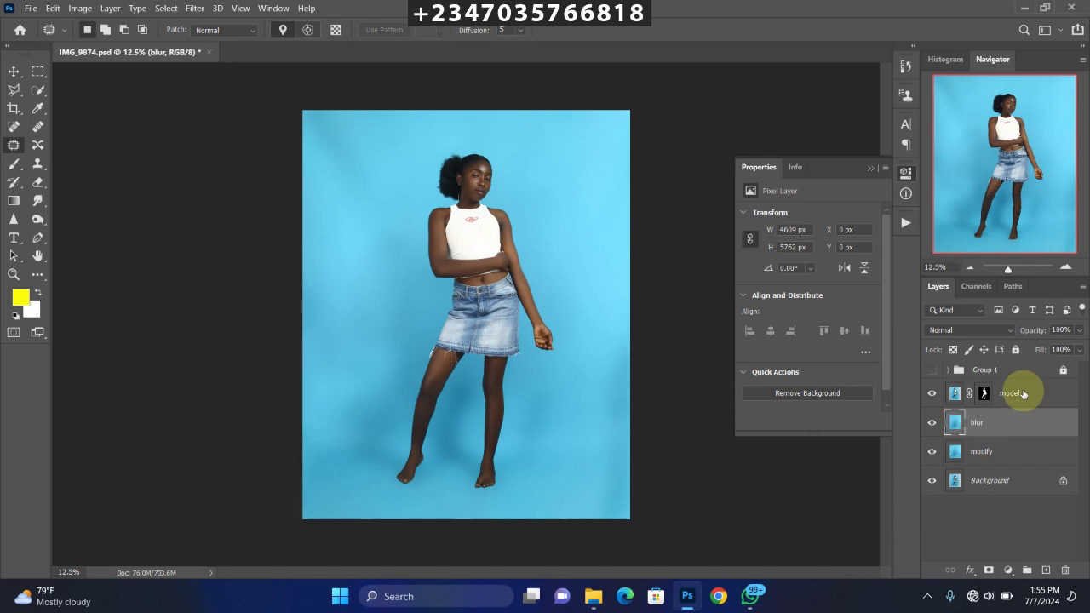
Step: Add a layer mask to the blur layer and paint it black around the feet with a brush of about 700 px to bring back the floor shadows
key("ctrl+equal")
left_click_drag(446, 312, 571, 70)
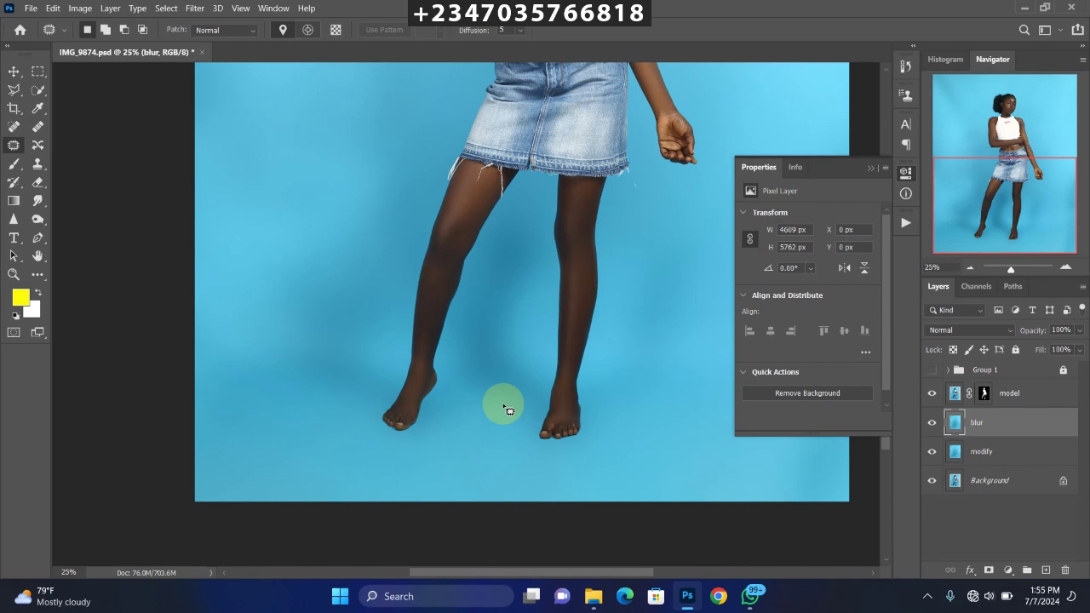
left_click(988, 573)
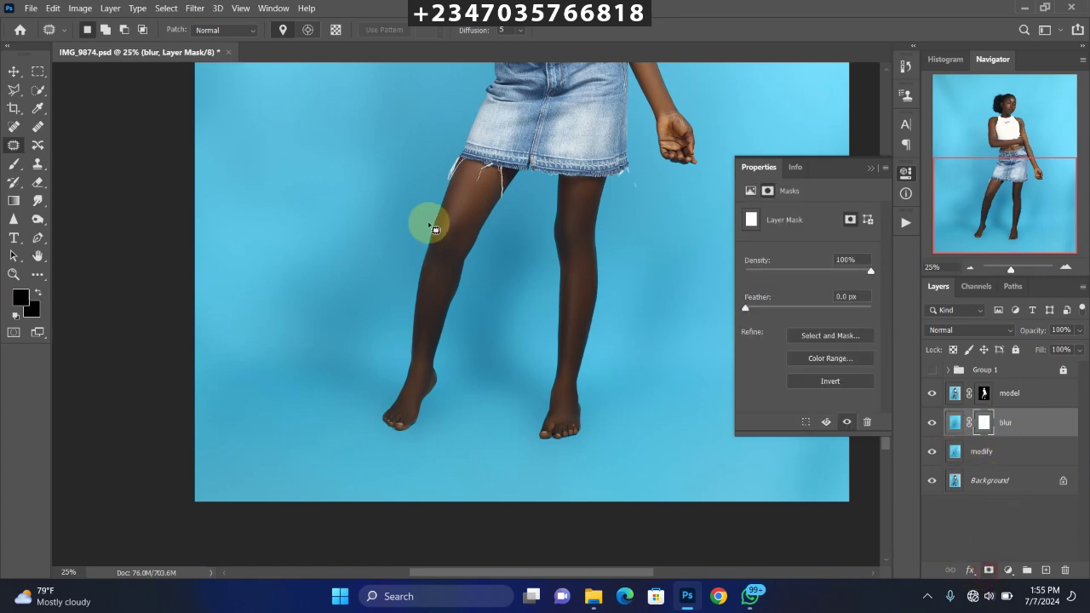
left_click(14, 164)
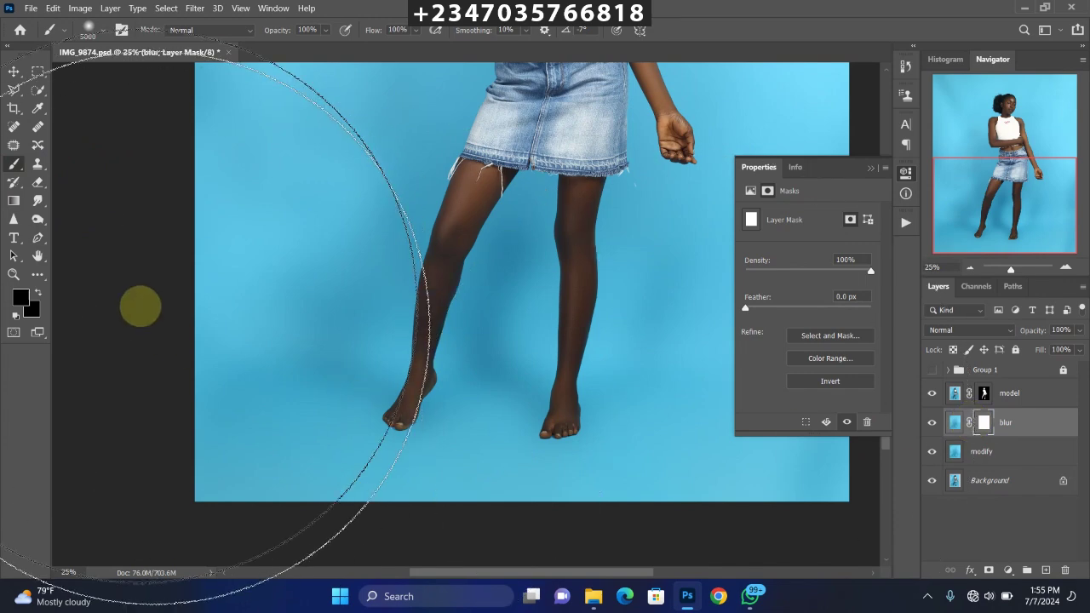
key("bracketleft")
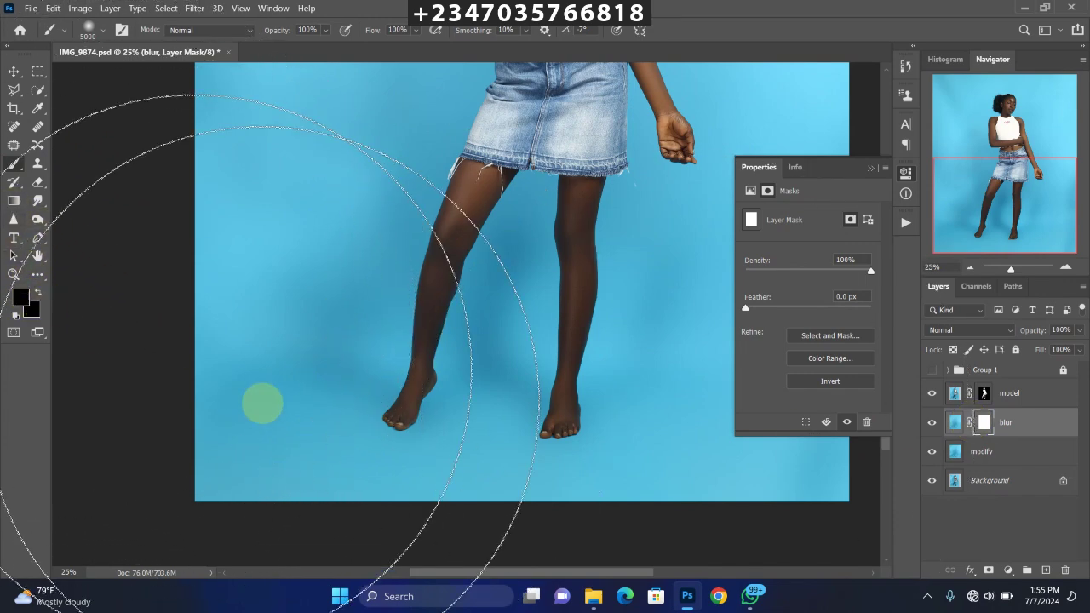
key("bracketleft")
key("bracketleft")
key("bracketleft")
key("bracketleft")
key("bracketleft")
key("bracketleft")
key("bracketleft")
key("bracketleft")
key("bracketleft")
key("bracketleft")
key("bracketleft")
key("bracketleft")
key("bracketleft")
key("bracketleft")
key("bracketleft")
key("bracketleft")
key("bracketleft")
key("bracketleft")
key("bracketleft")
key("bracketleft")
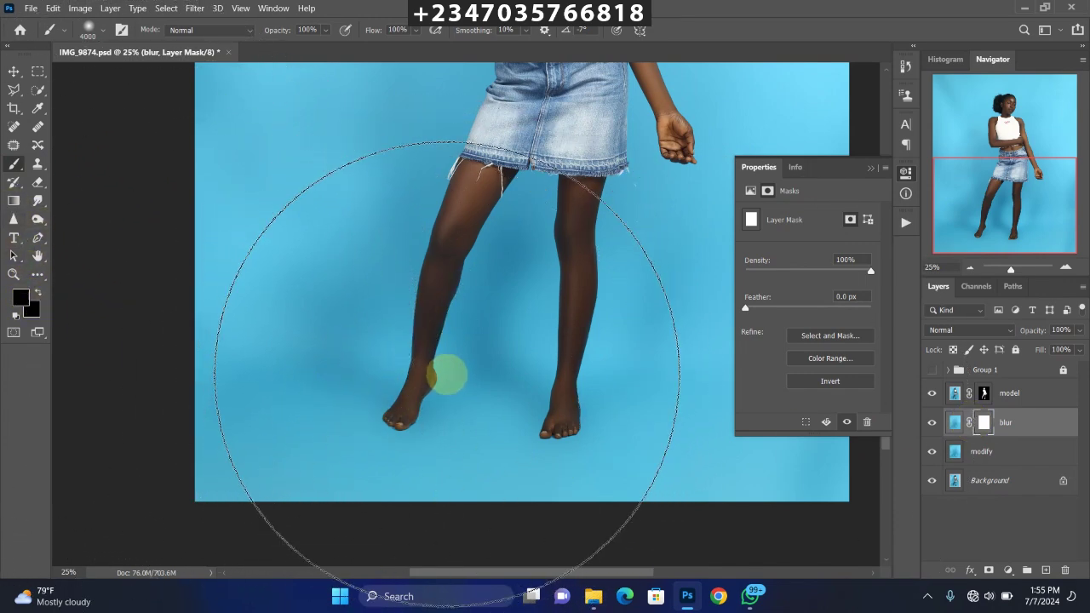
key("bracketleft")
key("bracketleft")
key("bracketleft")
key("bracketleft")
key("bracketleft")
key("bracketleft")
key("bracketleft")
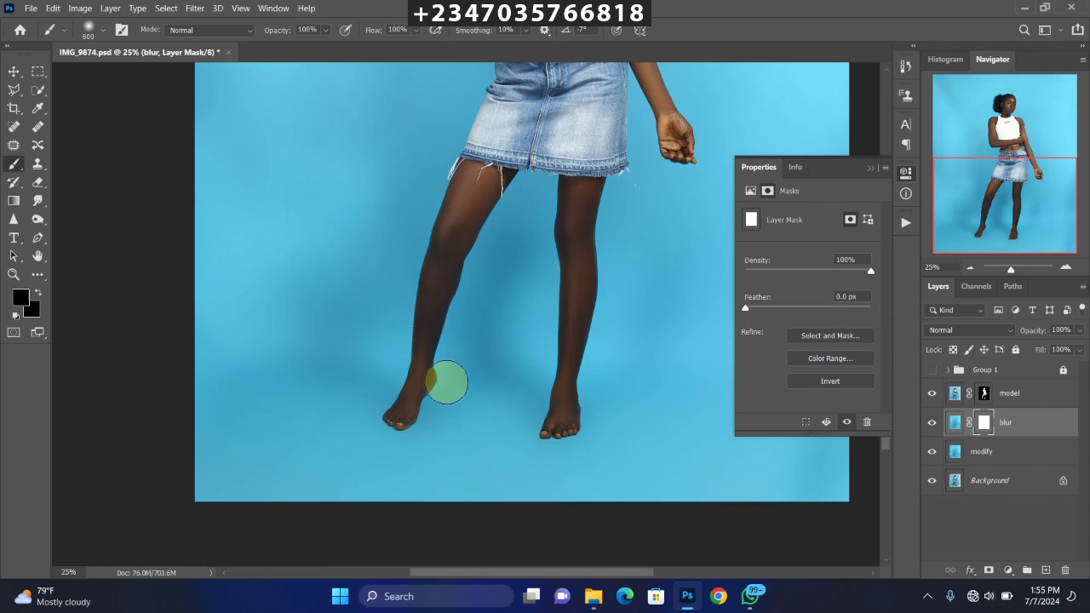
mouse_move(555, 392)
left_mouse_down()
mouse_move(440, 394)
mouse_move(576, 398)
left_mouse_up()
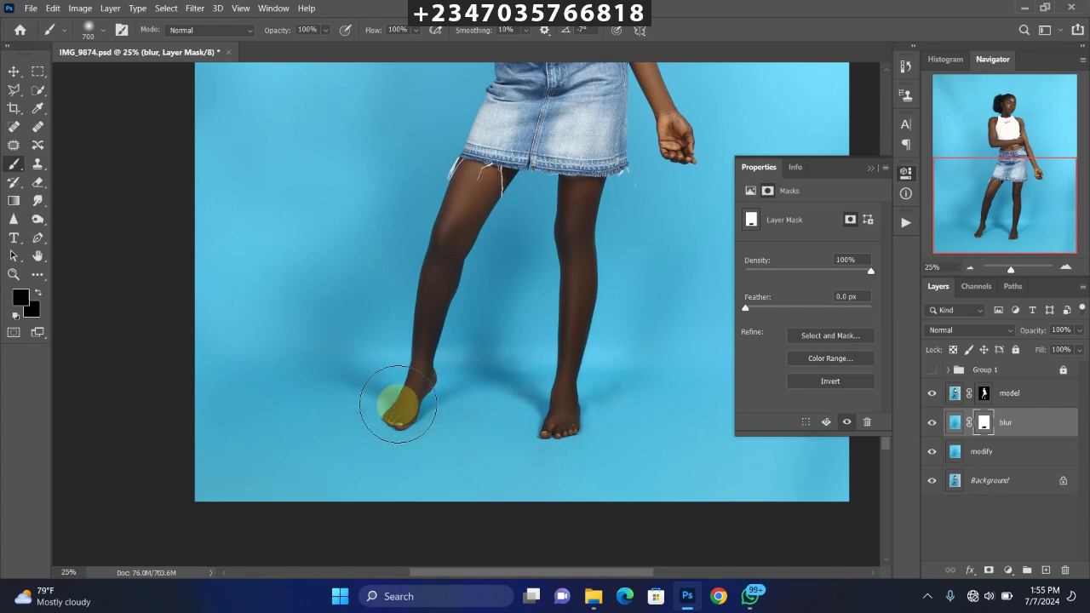
scroll(520, 369, "down", 3)
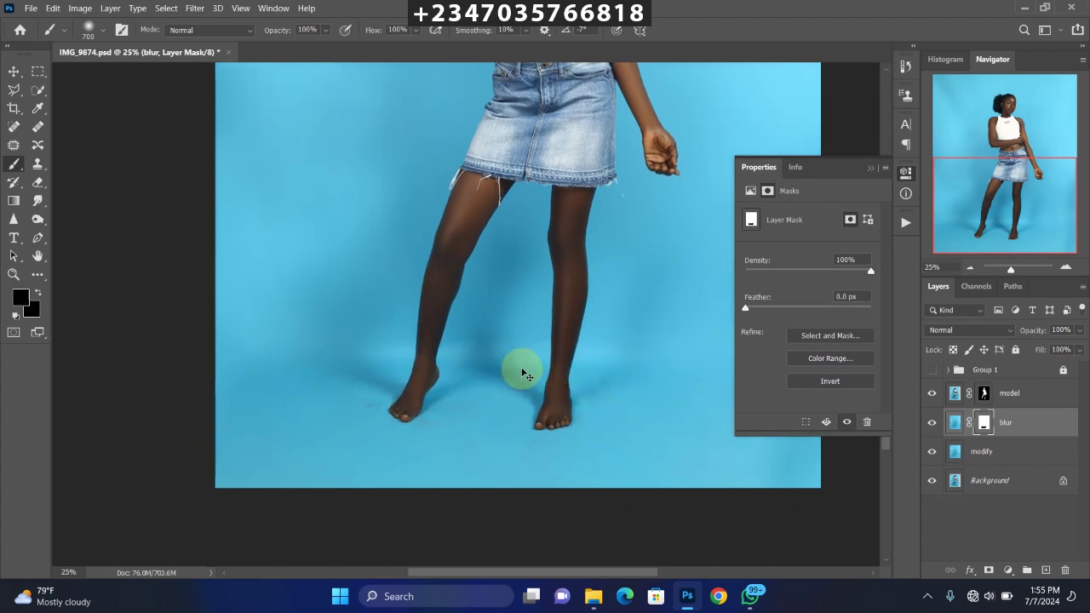
scroll(379, 429, "up", 1)
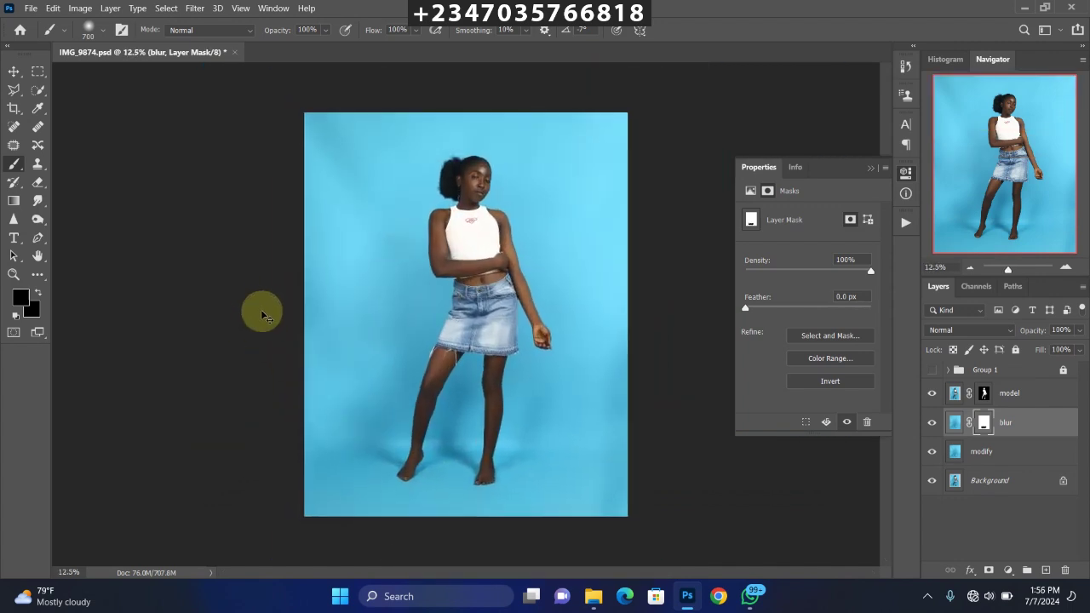
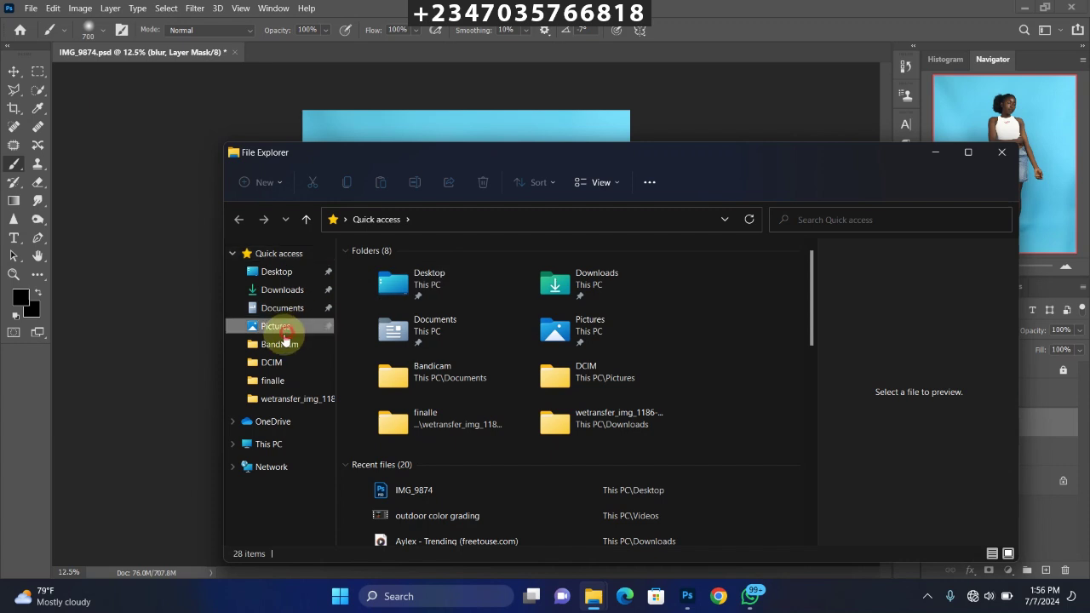
Step: In File Explorer, open the "ction" folder inside Documents
left_click(281, 308)
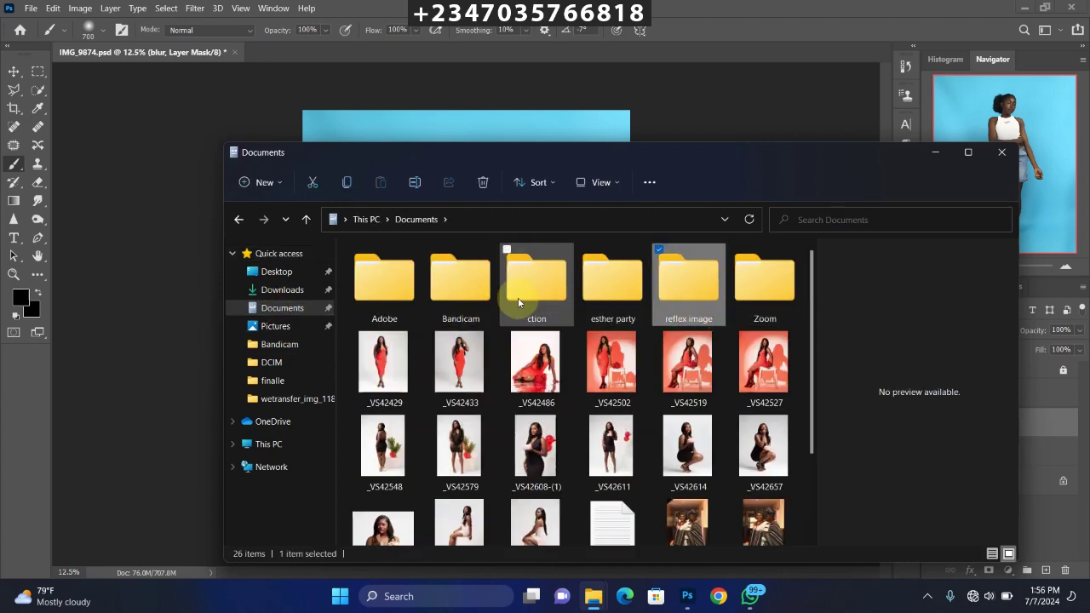
left_click(534, 281)
key("Return")
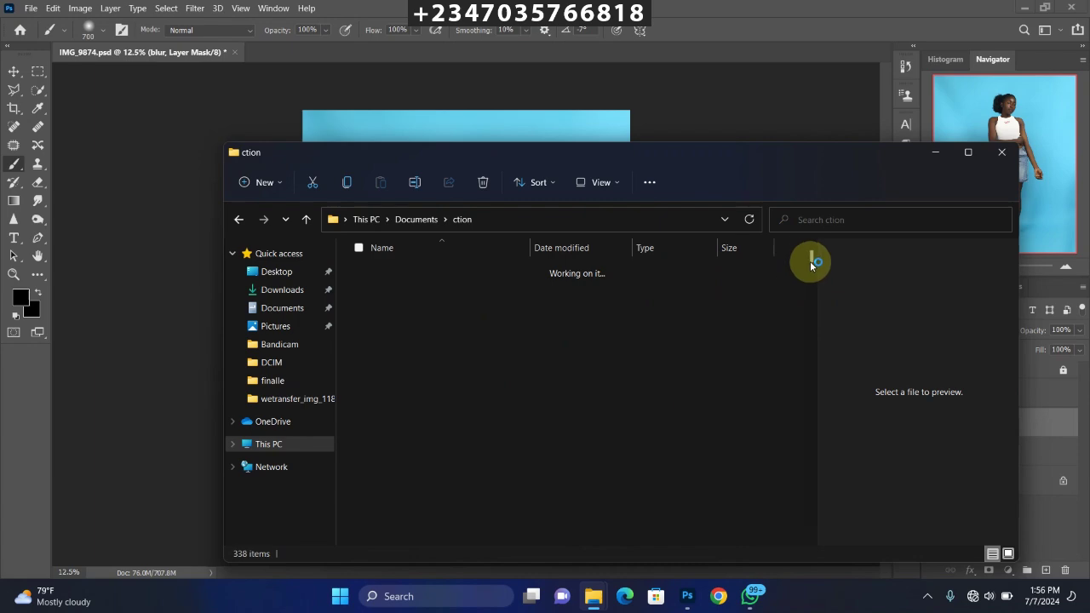
Step: Find the brown textured backdrop image canv (42) and place it into the portrait document in Photoshop above the blur layer
left_click_drag(784, 165, 730, 92)
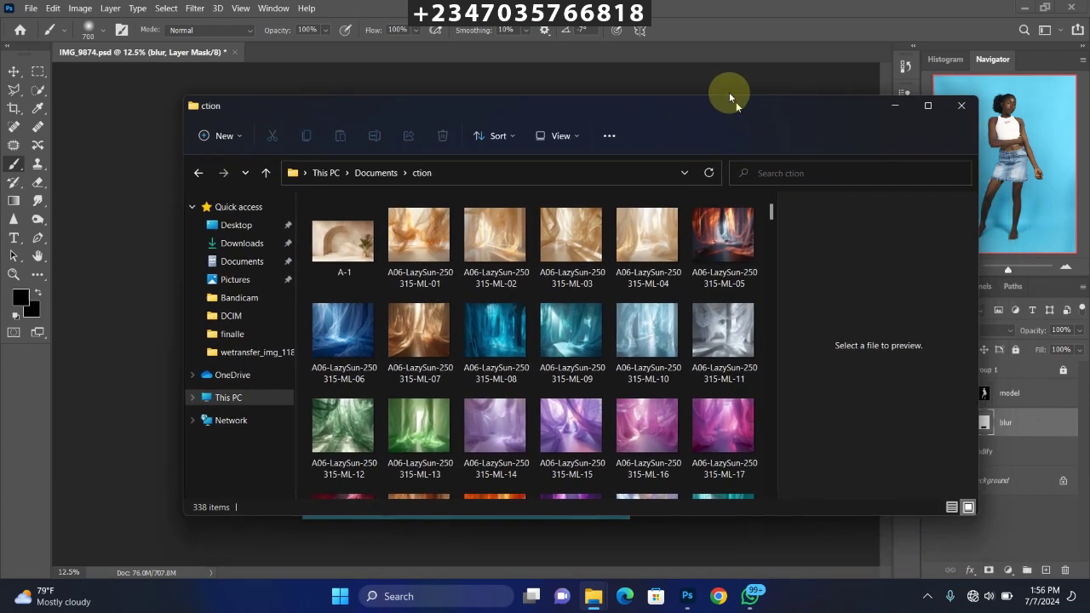
left_click_drag(764, 202, 761, 261)
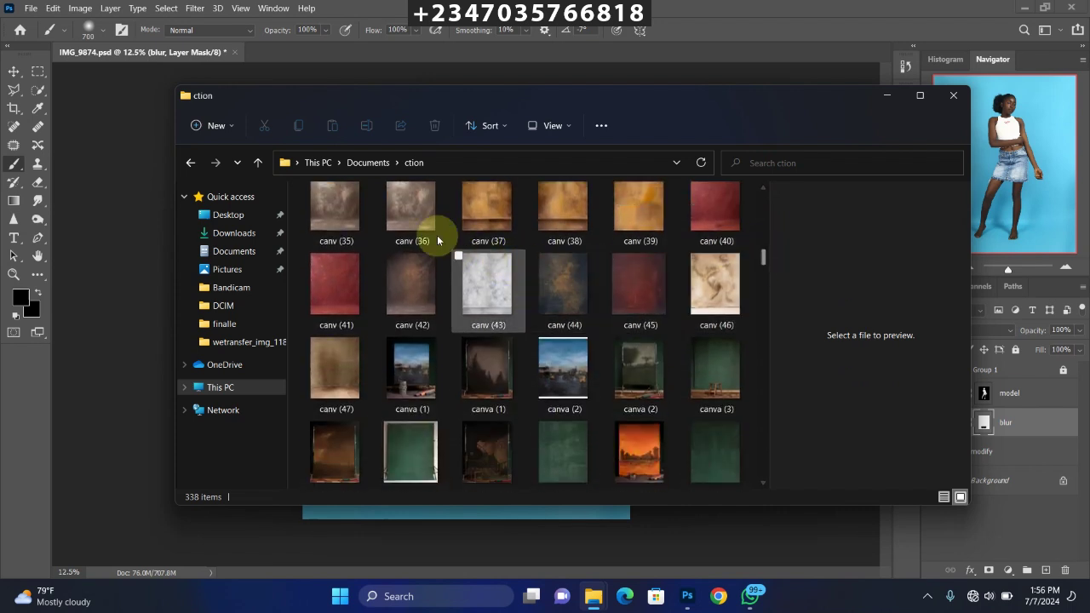
left_click(406, 277)
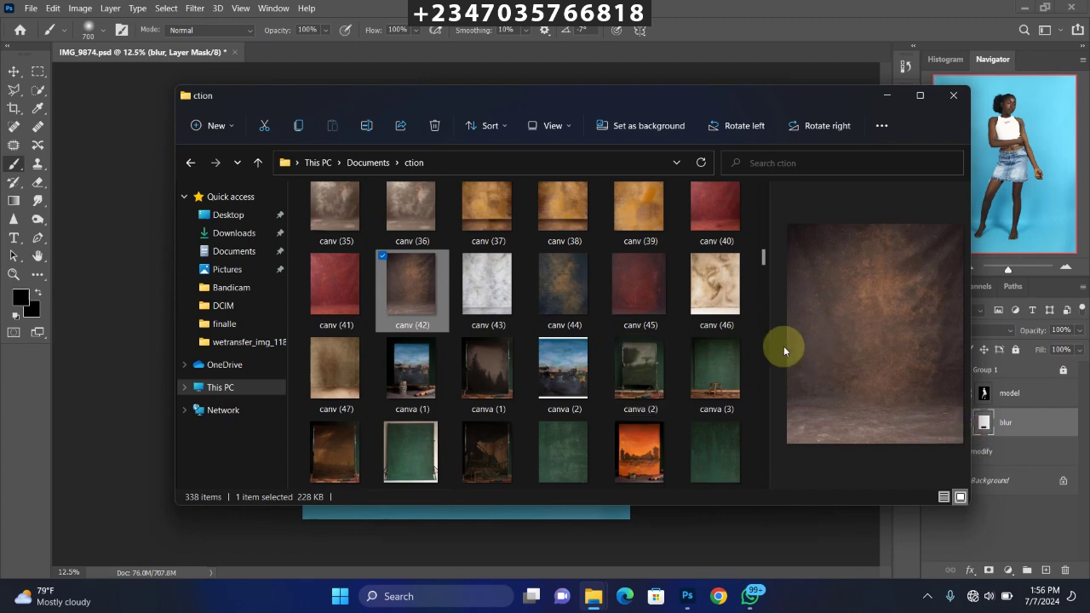
left_click(149, 277)
left_click_drag(396, 354, 486, 389)
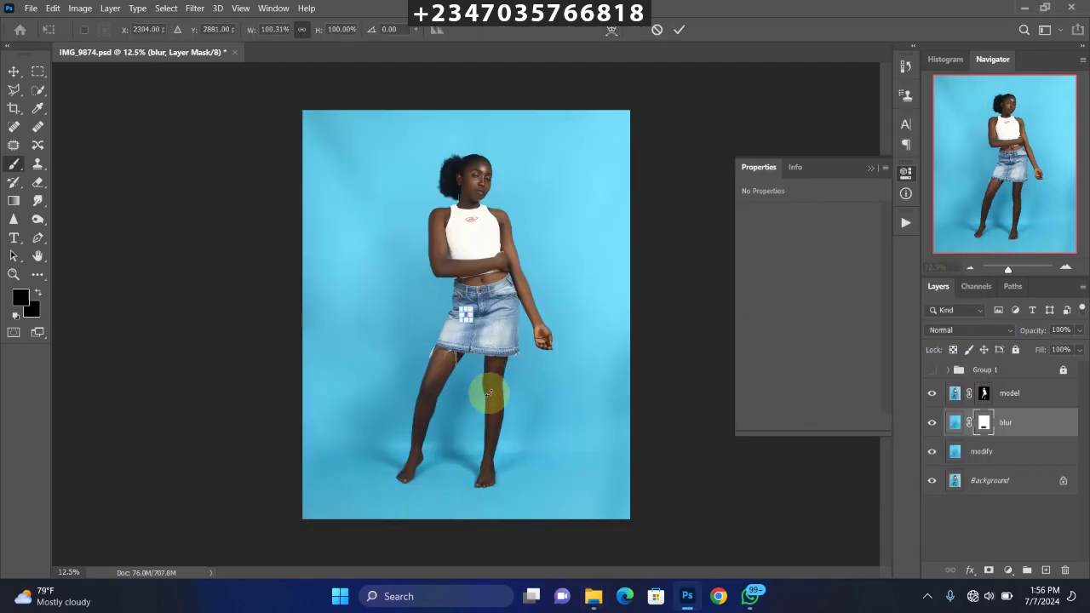
Step: Enlarge the placed canv (42) backdrop to about 4150% width and 4137% height, position it to cover the whole canvas, and commit it
left_click_drag(466, 315, 447, 303)
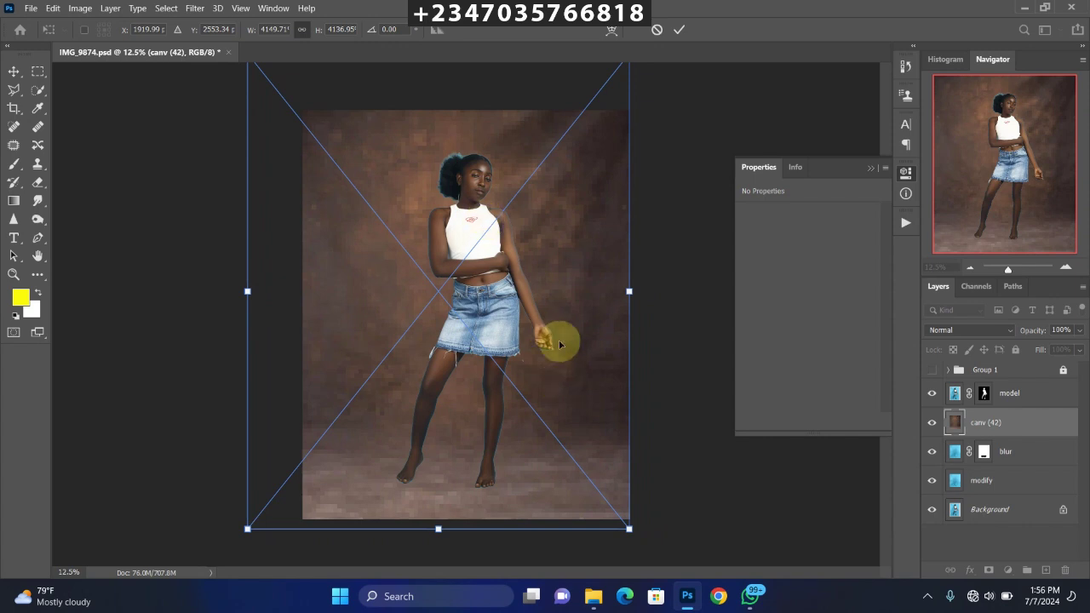
left_click_drag(559, 325, 567, 326)
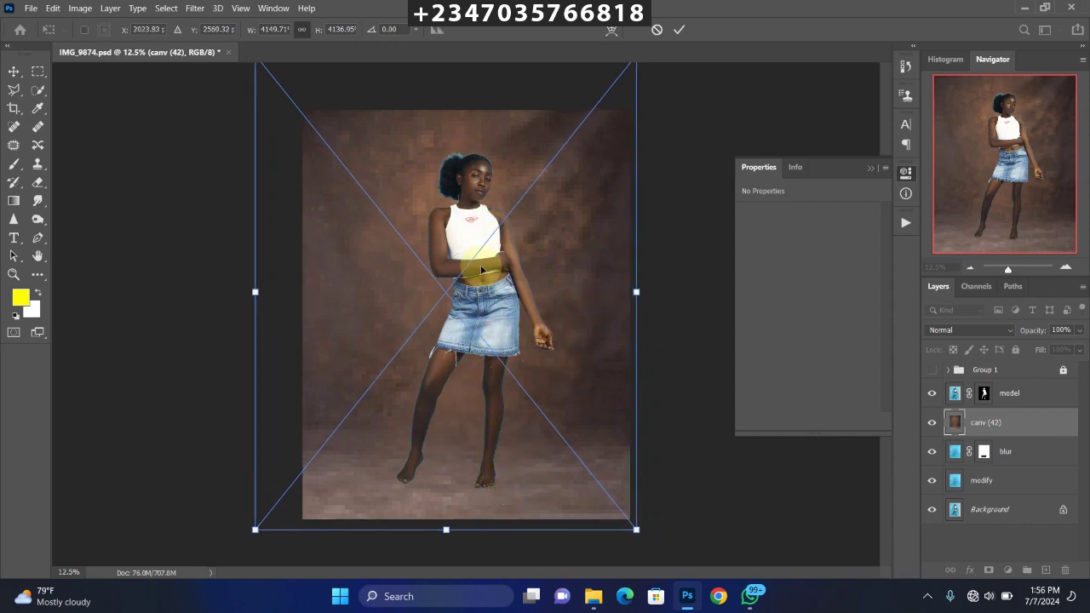
left_click_drag(452, 284, 460, 280)
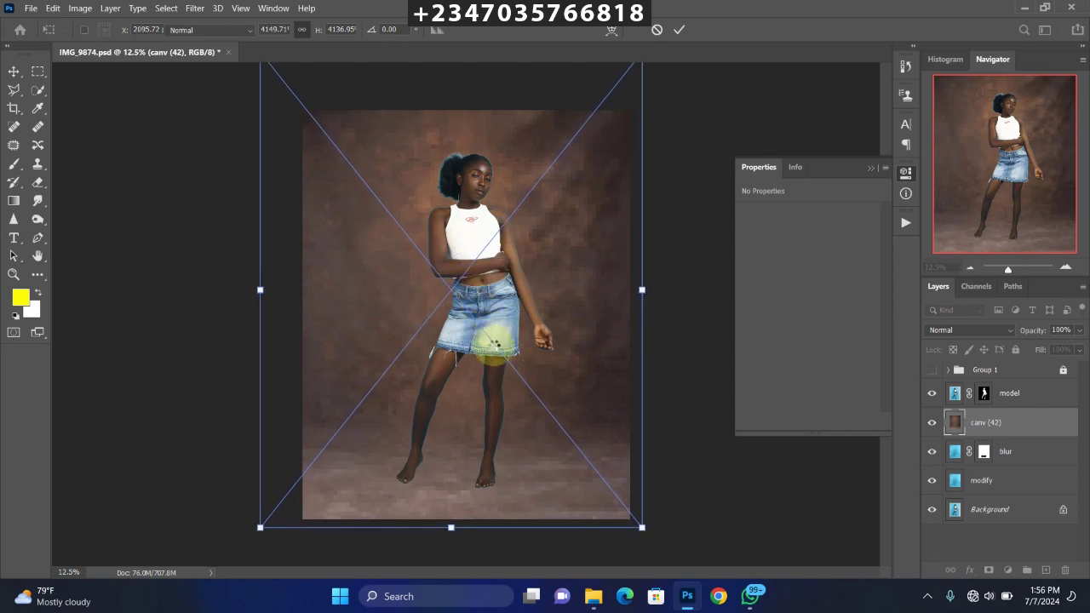
key("Return")
key("b")
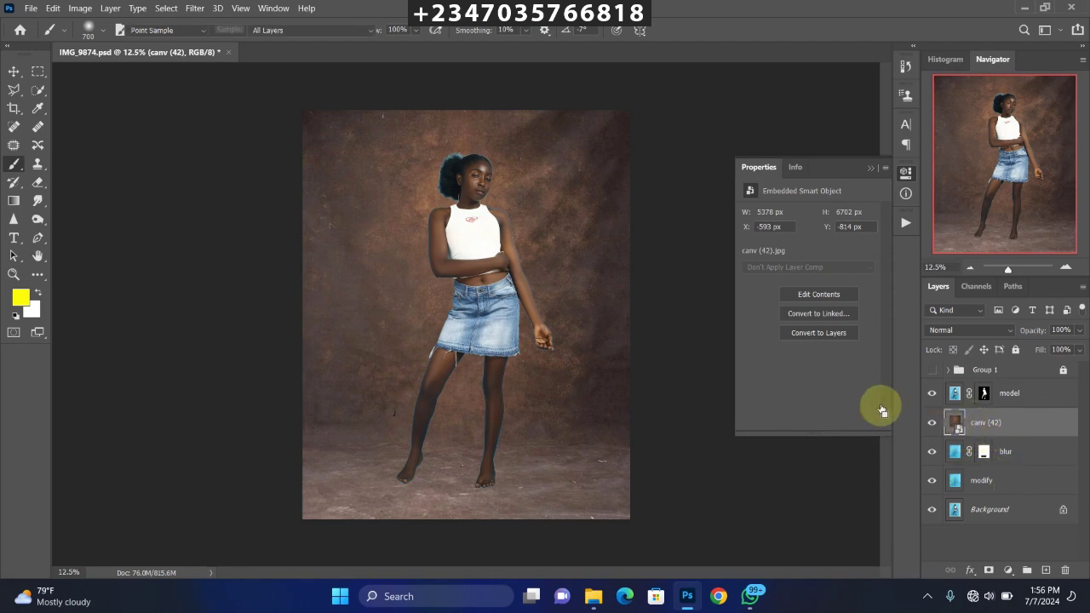
Step: Desaturate the canv (42) layer with a Hue/Saturation adjustment at -100 saturation
key("ctrl+u")
left_click_drag(505, 226, 413, 226)
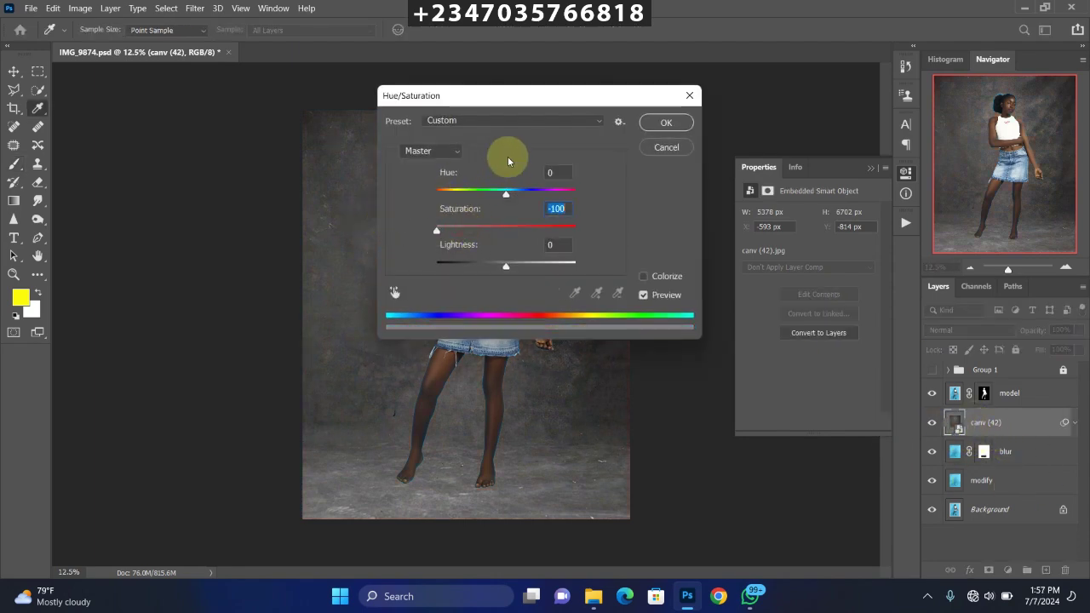
left_click_drag(528, 100, 744, 150)
key("Return")
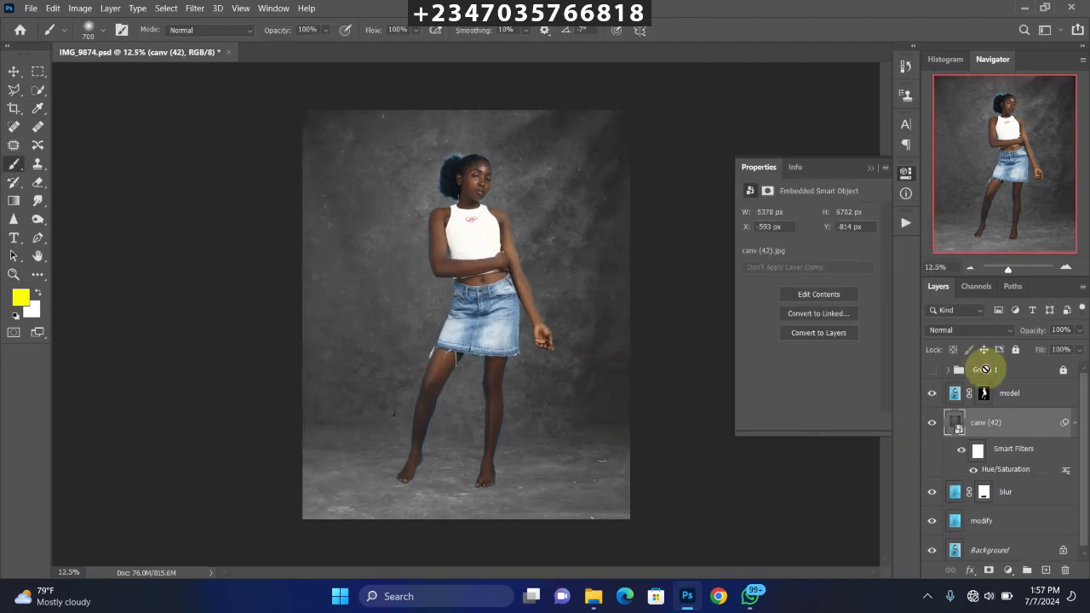
Step: Lower the canv (42) layer's opacity to 50% so its texture blends with the blue backdrop
left_click(1080, 332)
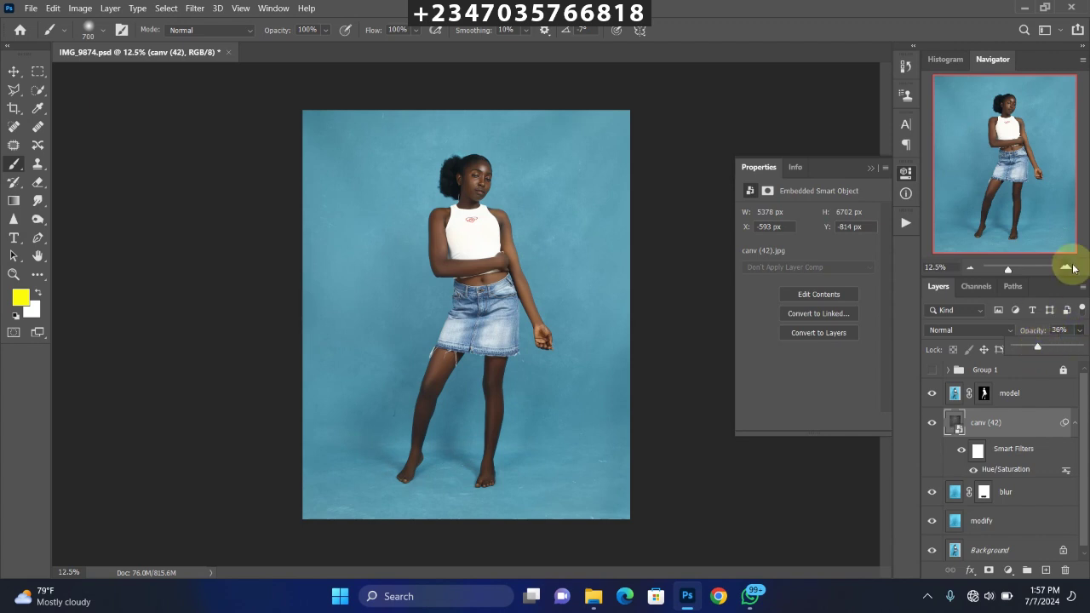
left_click(1032, 320)
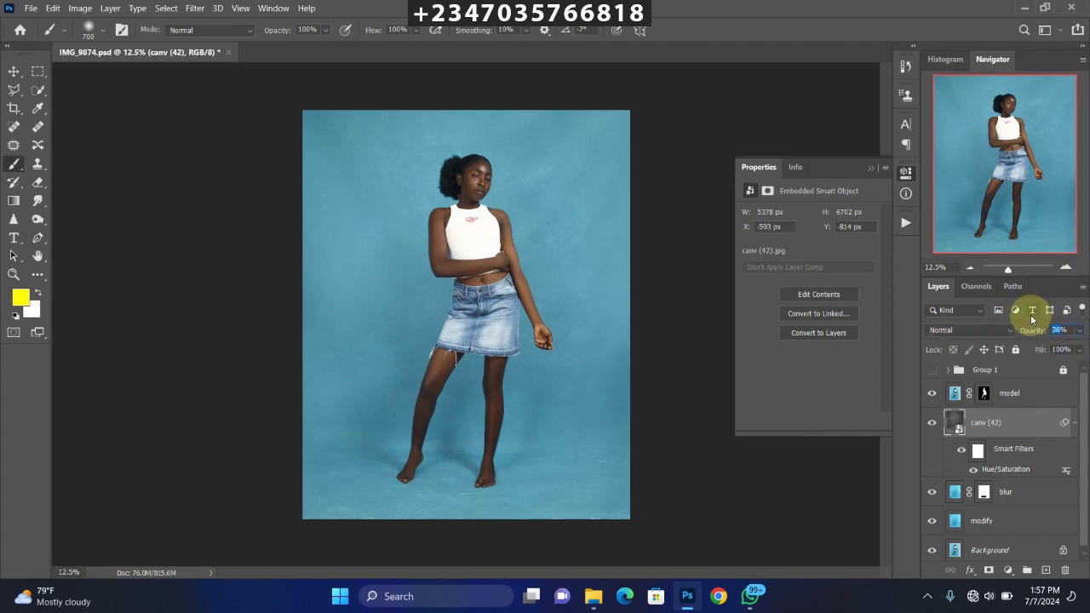
key("Return")
key("ctrl+plus")
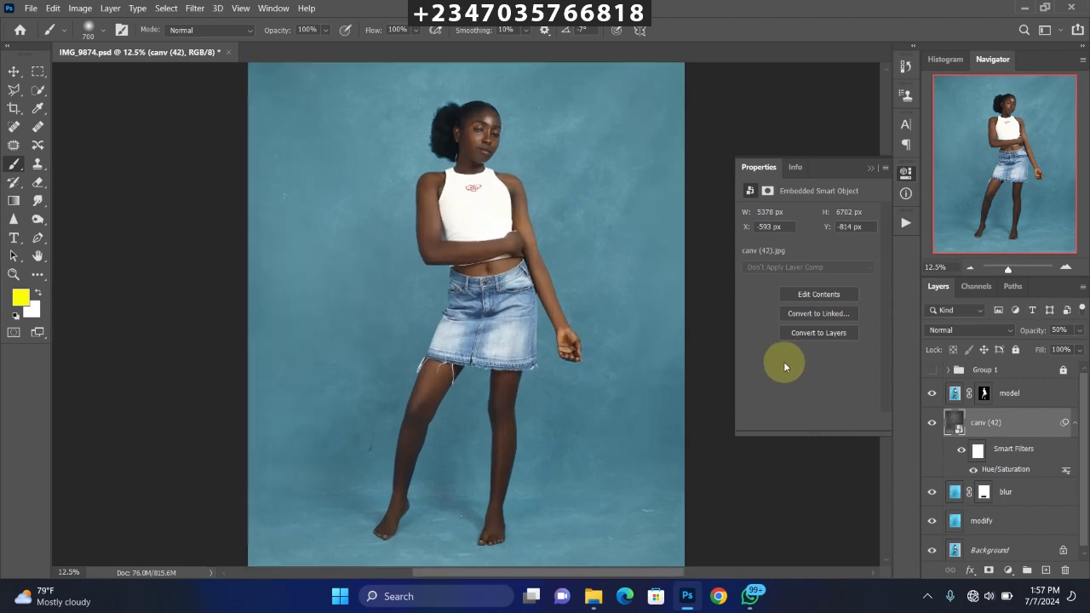
Step: Add a new layer above canv (42) and paint a yellow glow behind the woman's head with a 5000 px soft round brush
key("ctrl+minus")
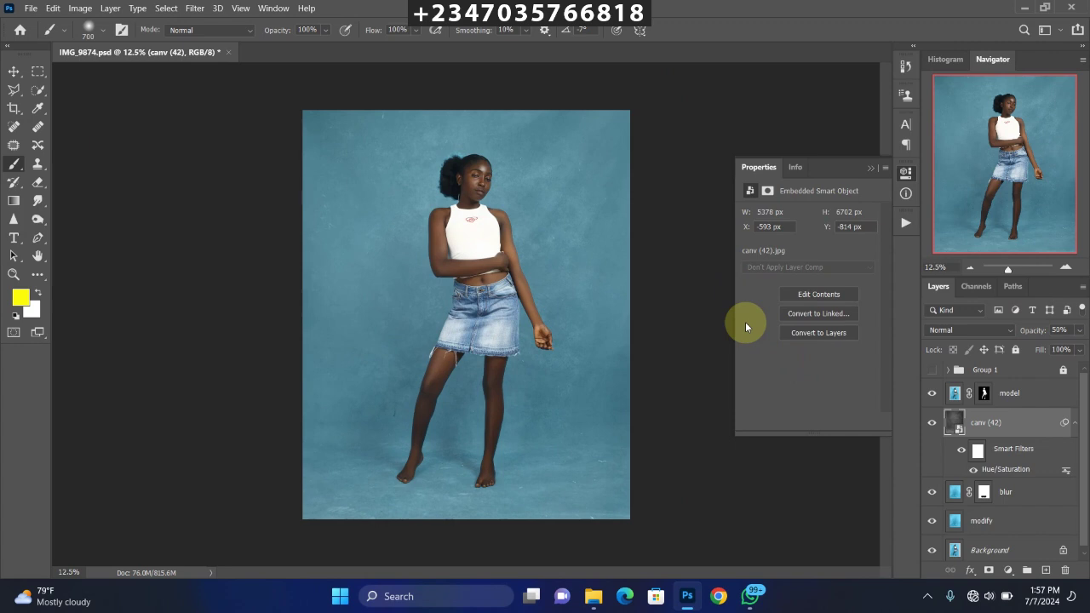
key("ctrl+minus")
key("ctrl+plus")
key("ctrl+plus")
key("ctrl+minus")
key("ctrl+minus")
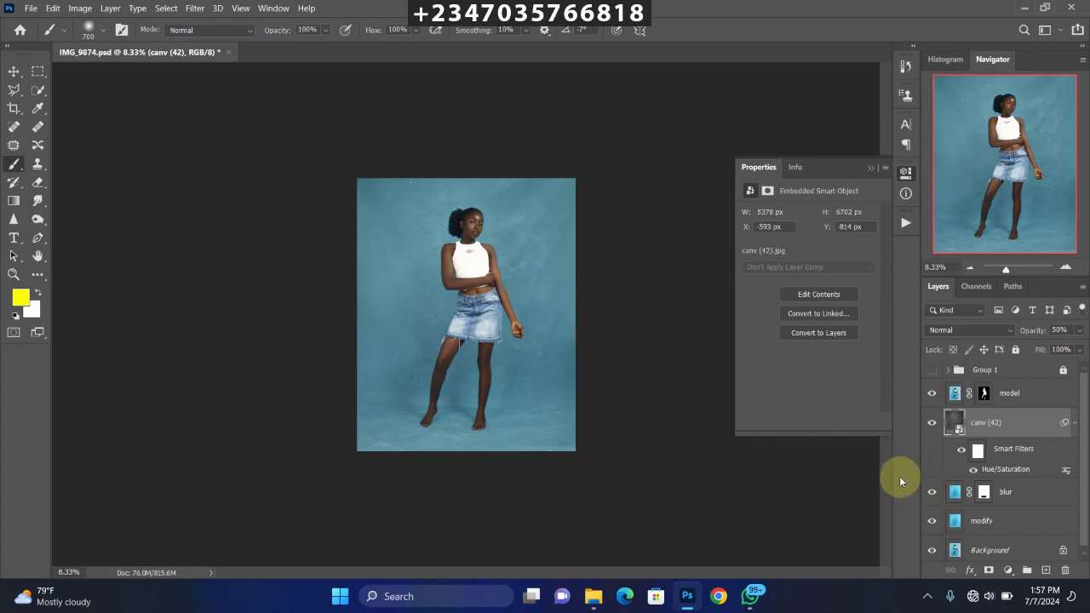
left_click(1046, 569)
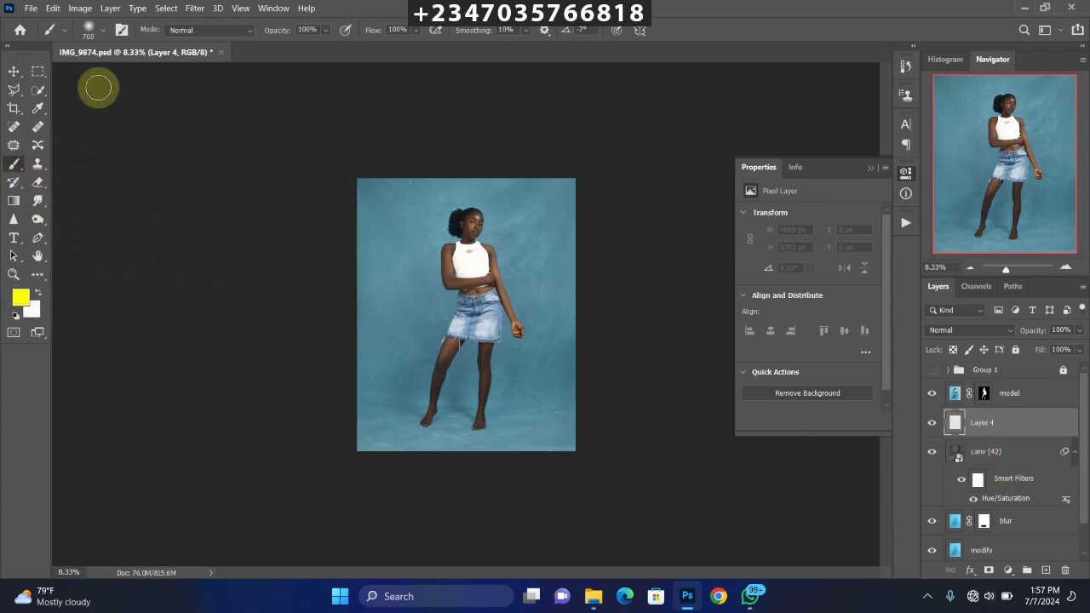
left_click(104, 34)
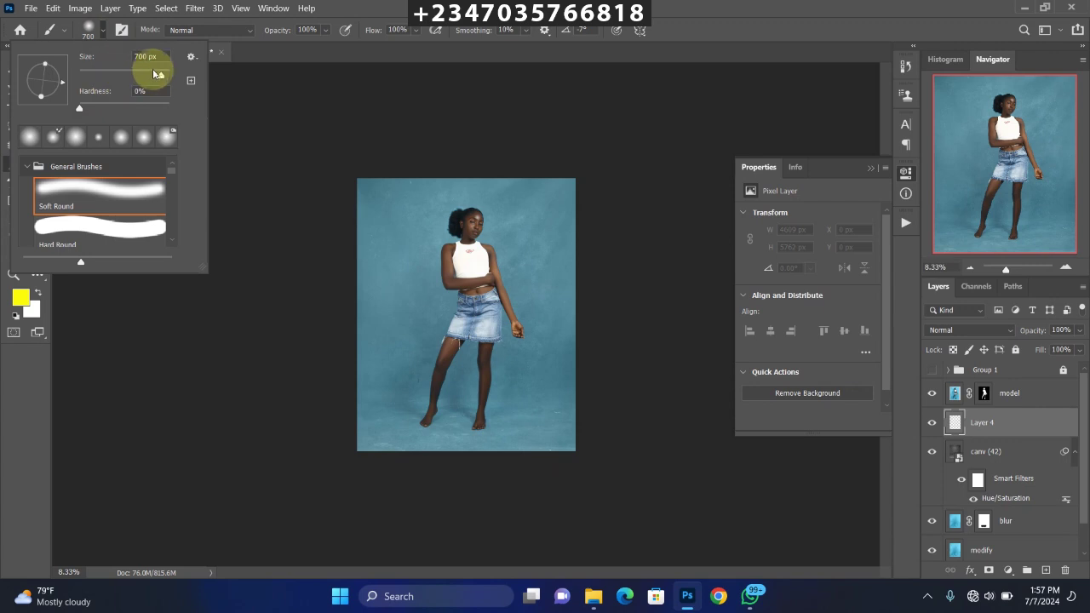
left_click_drag(156, 74, 182, 78)
left_click(460, 217)
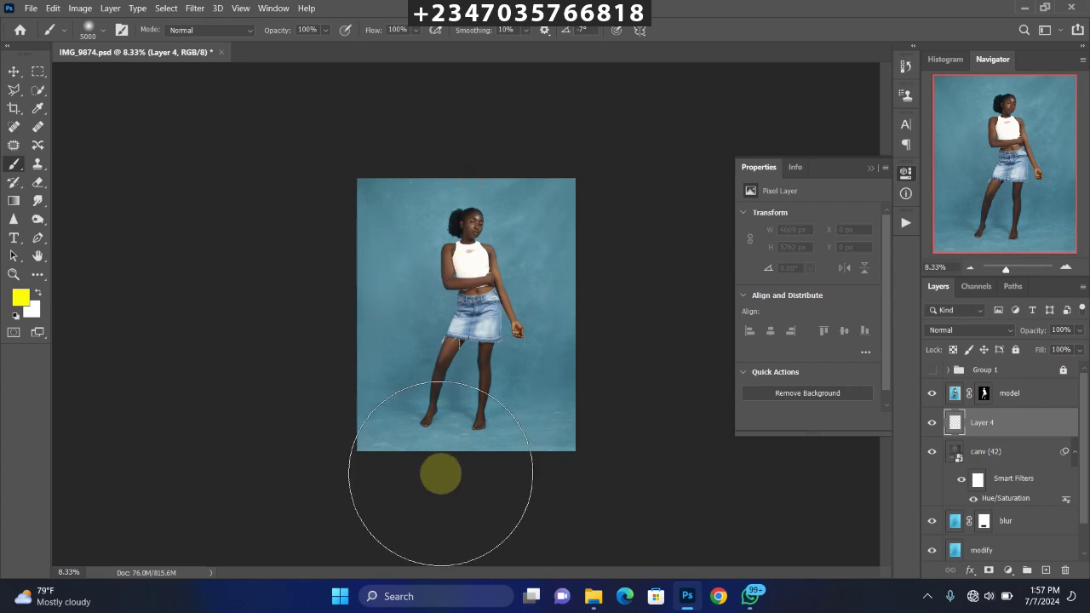
left_click(453, 473)
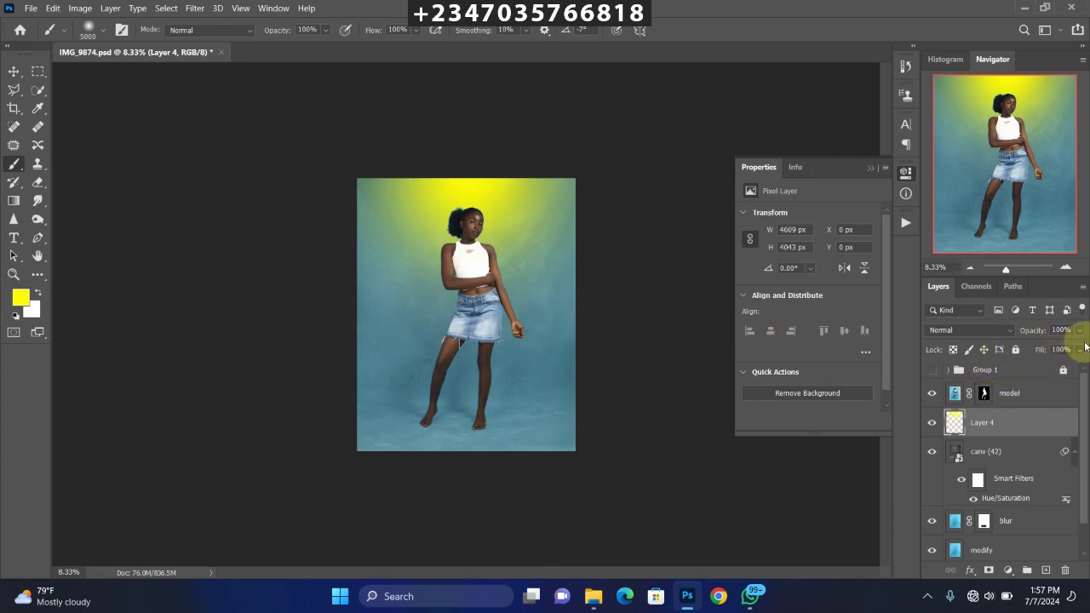
Step: Lower the yellow glow layer's opacity to 55% and check how it blends with the backdrop
left_click_drag(1053, 353, 1052, 351)
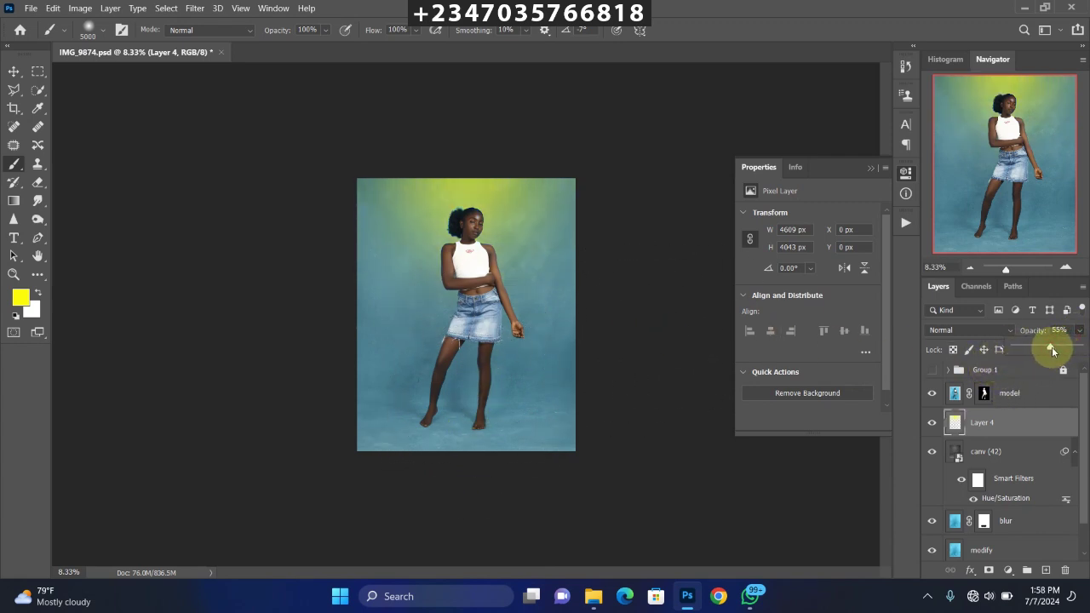
left_click(1047, 361)
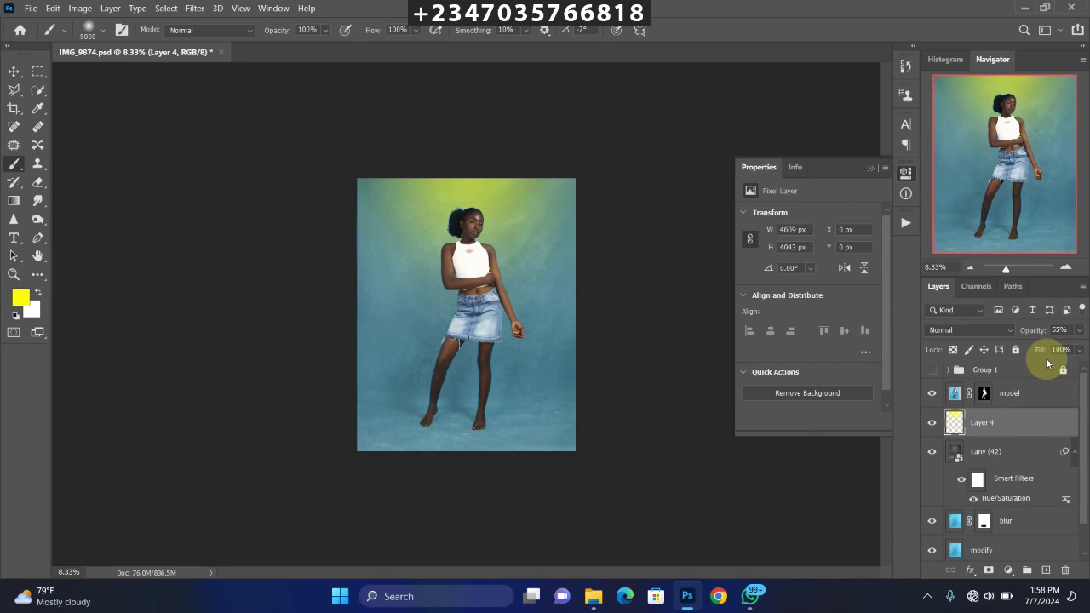
key("ctrl+plus")
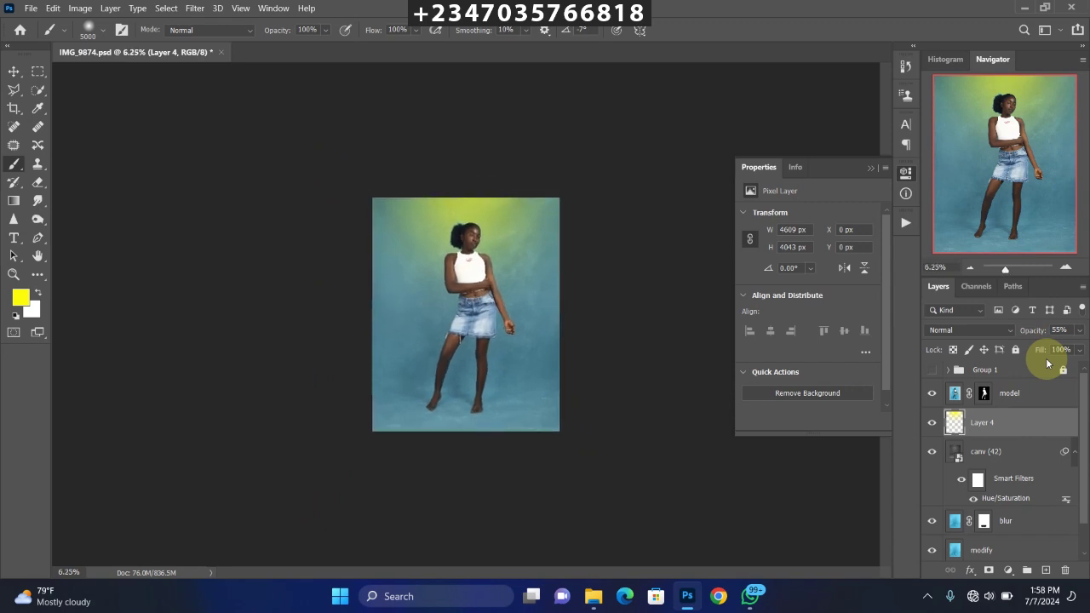
key("ctrl+minus")
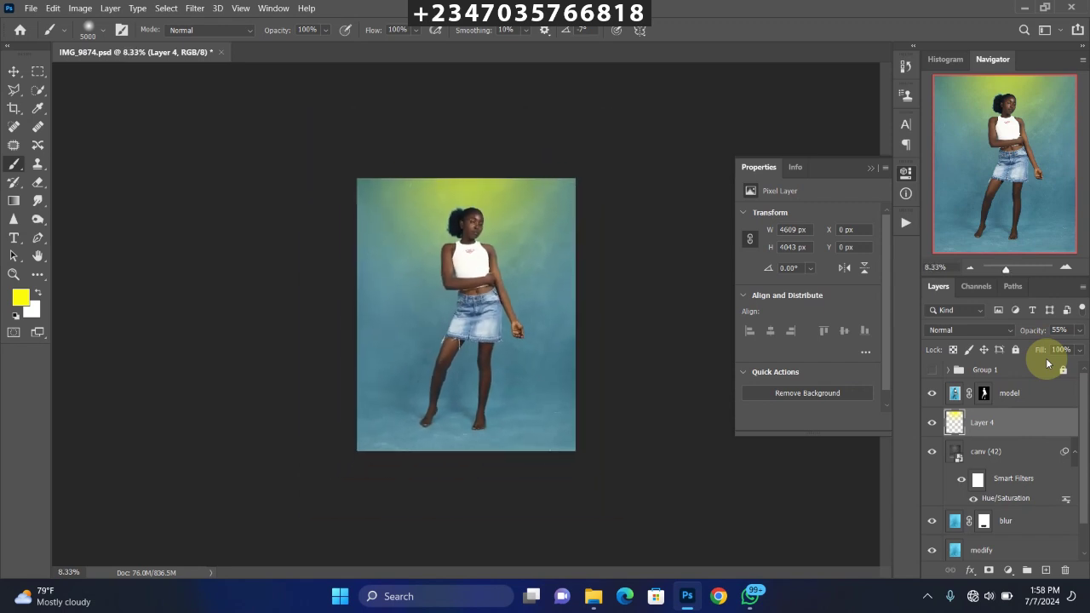
key("ctrl+plus")
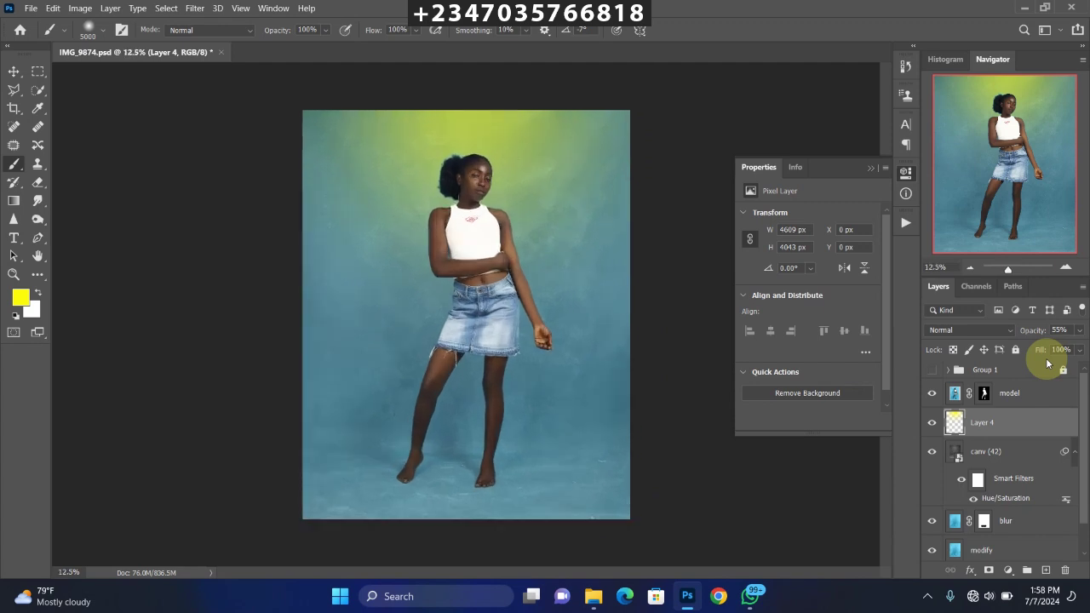
key("ctrl+plus")
key("ctrl+minus")
key("ctrl+minus")
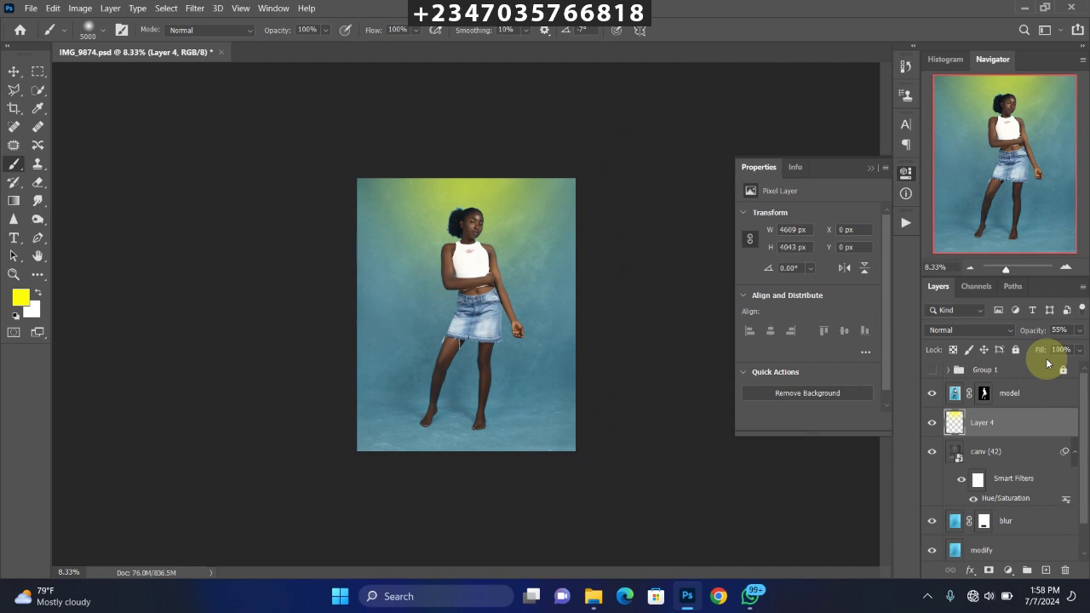
key("ctrl+plus")
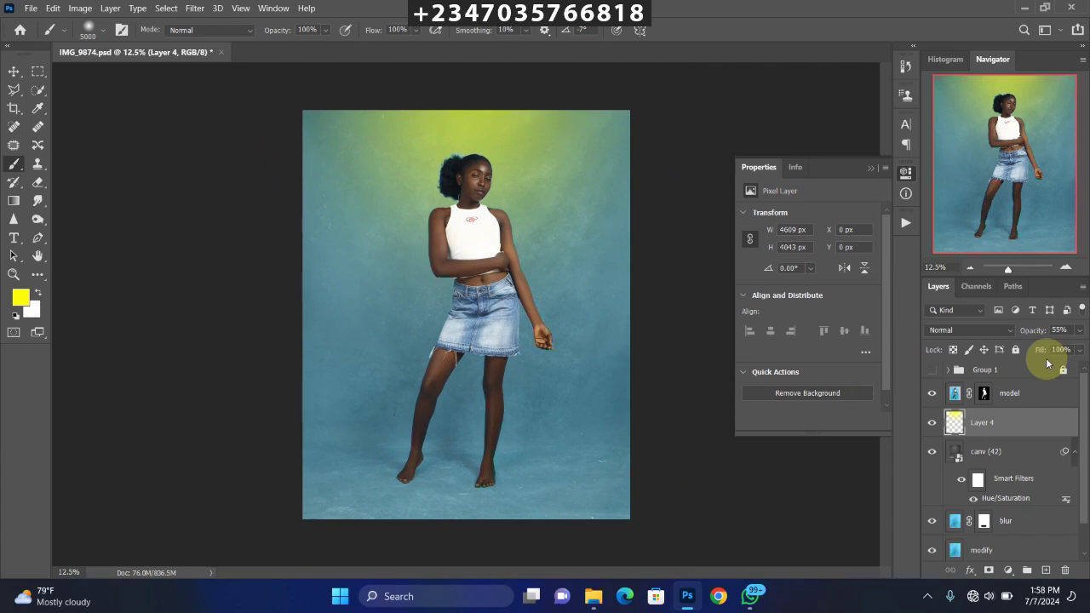
Step: Add a Color Lookup adjustment layer above the model layer and load the mela 1.CUBE 3D LUT
left_click(1021, 400)
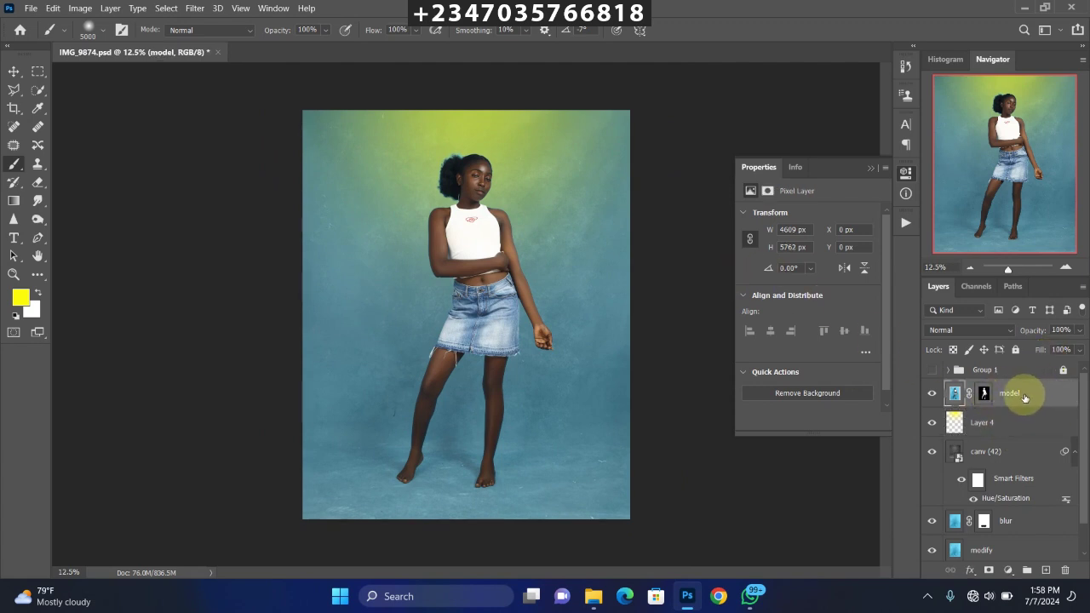
left_click(1008, 571)
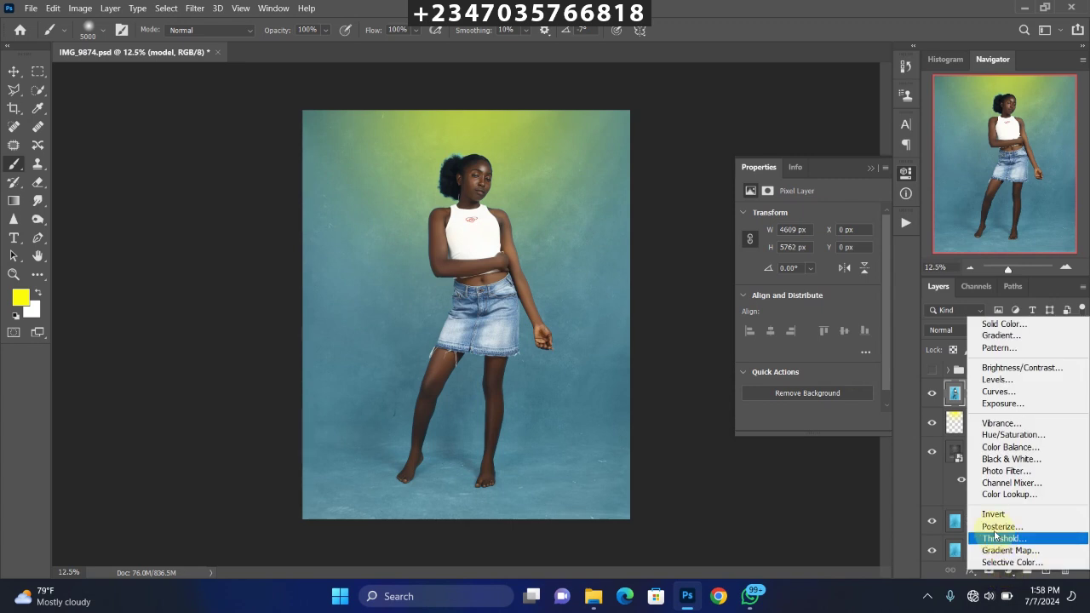
left_click(998, 502)
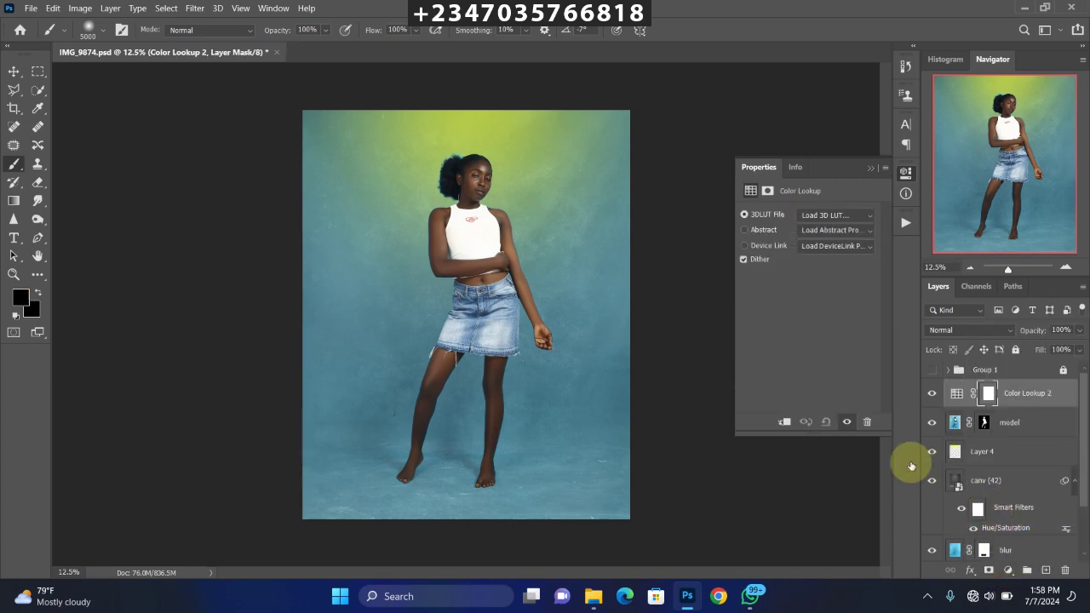
left_click(840, 219)
scroll(979, 426, "down", 5)
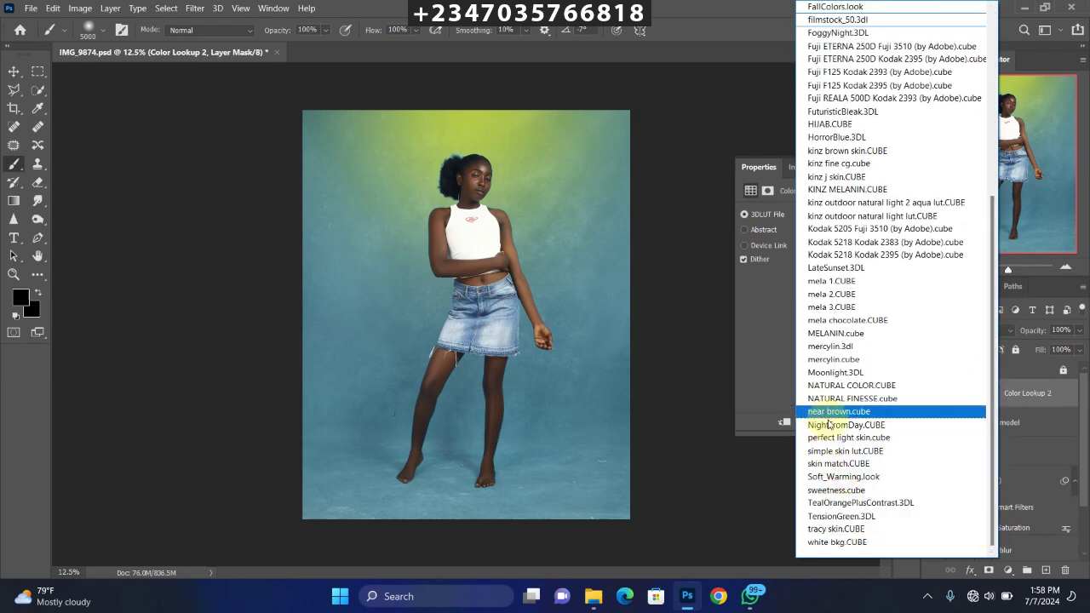
left_click(833, 281)
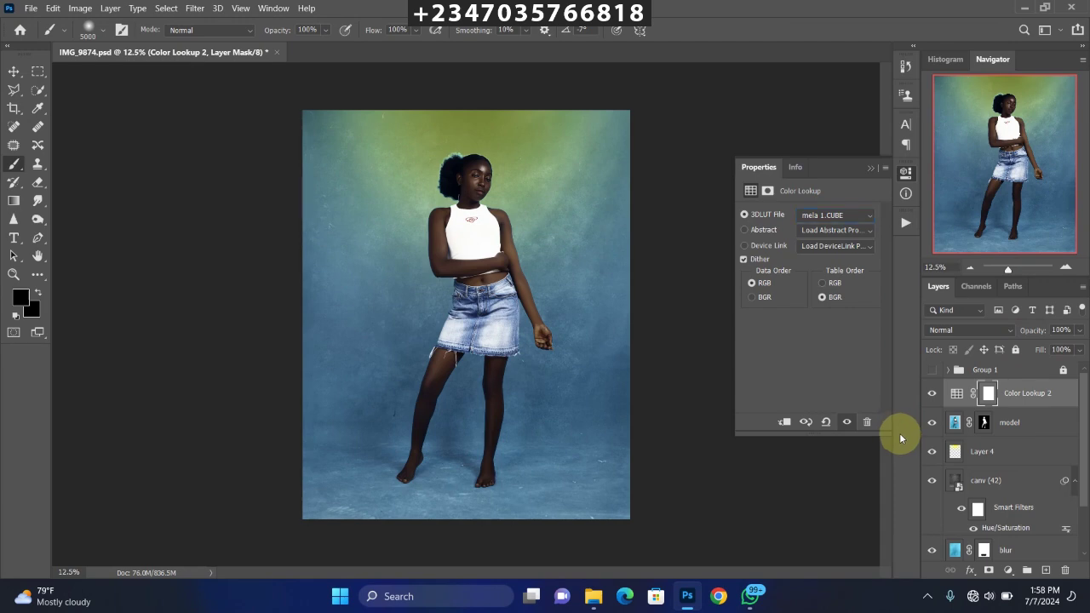
Step: Reduce the Color Lookup layer's opacity to 62%
key("ctrl+plus")
key("ctrl+plus")
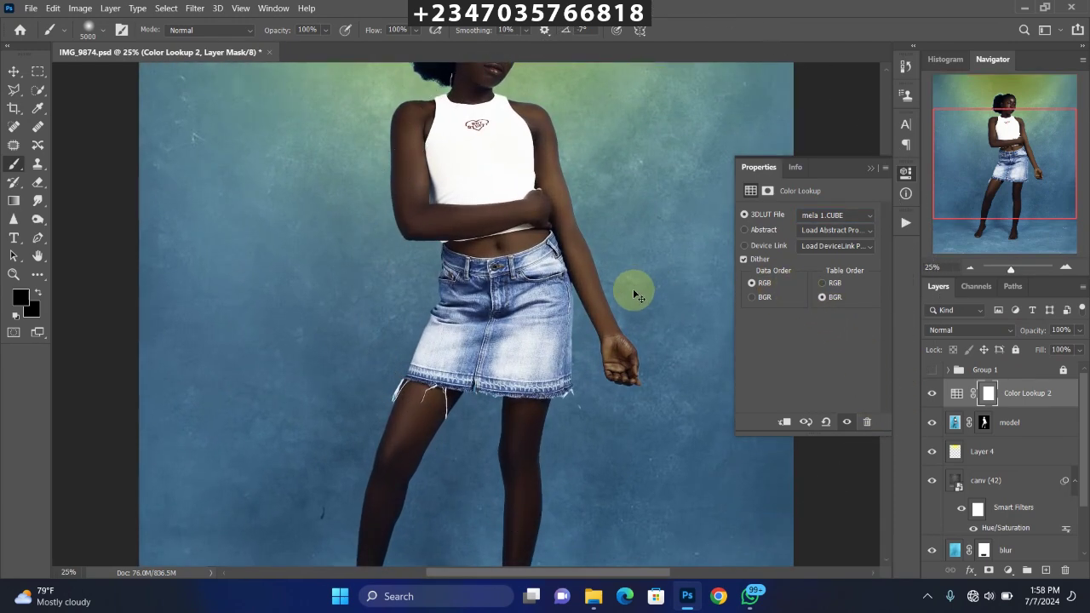
key("ctrl+minus")
key("ctrl+minus")
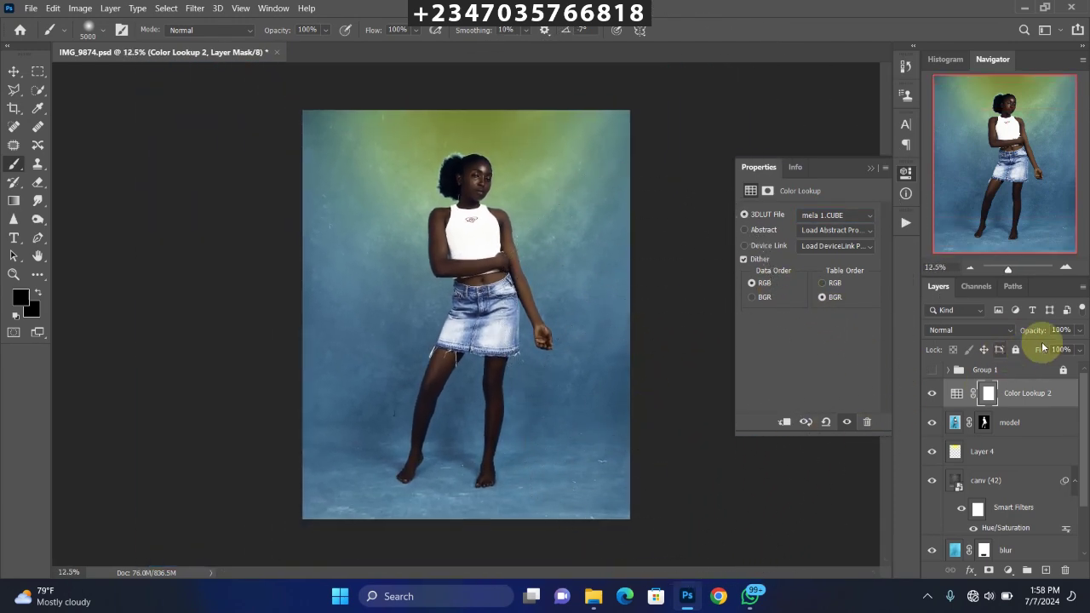
left_click(1079, 329)
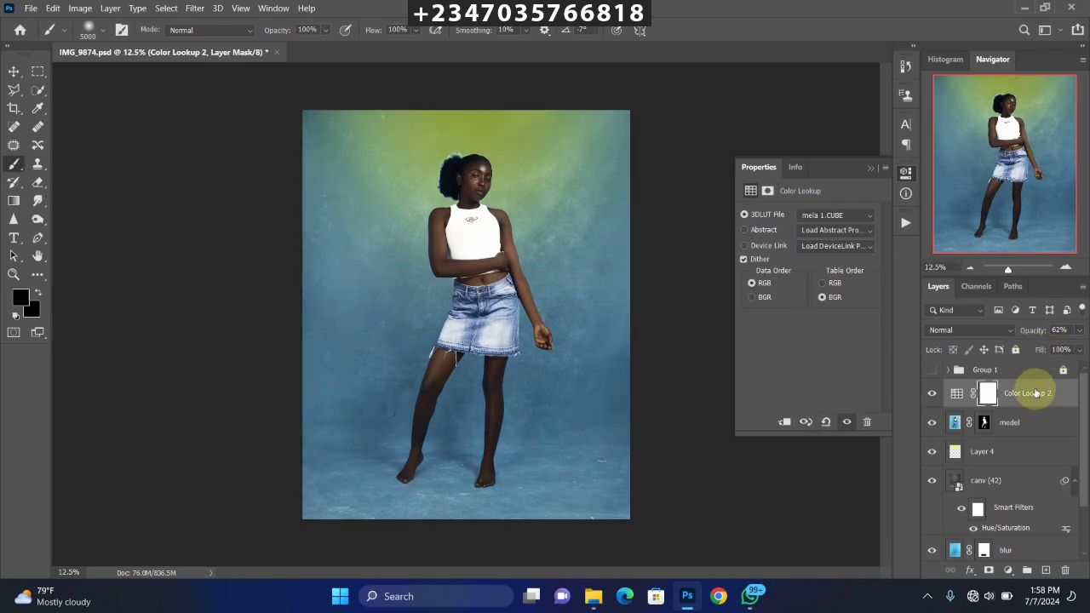
Step: Shrink the brush from the large glow size to 125 px for close work around the woman's head
scroll(704, 294, "up", 2)
scroll(593, 211, "up", 3)
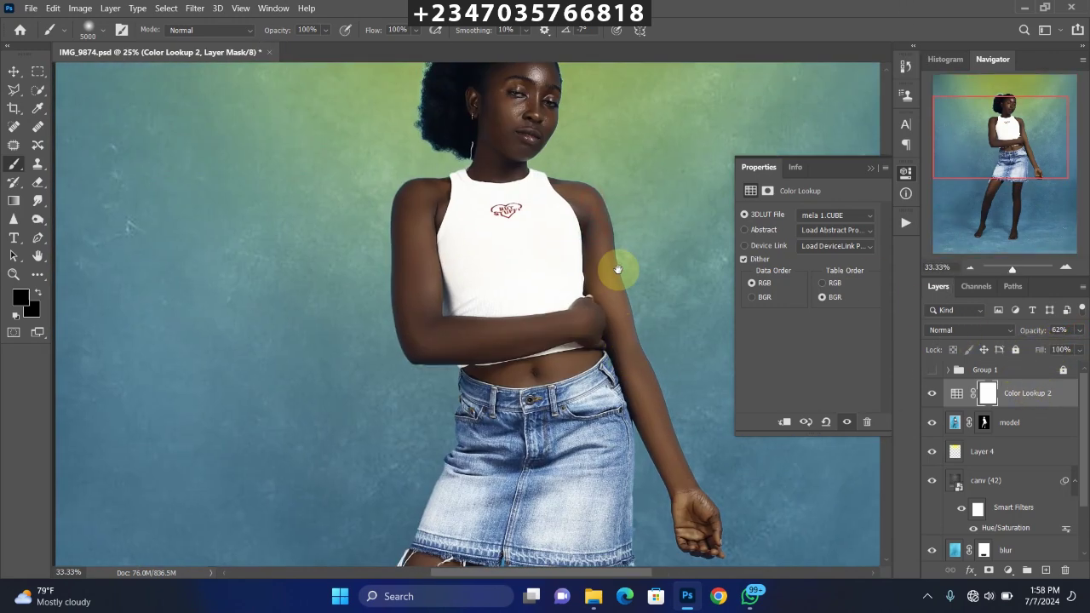
key("bracketleft")
key("bracketleft")
key("bracketleft")
key("bracketleft")
key("bracketleft")
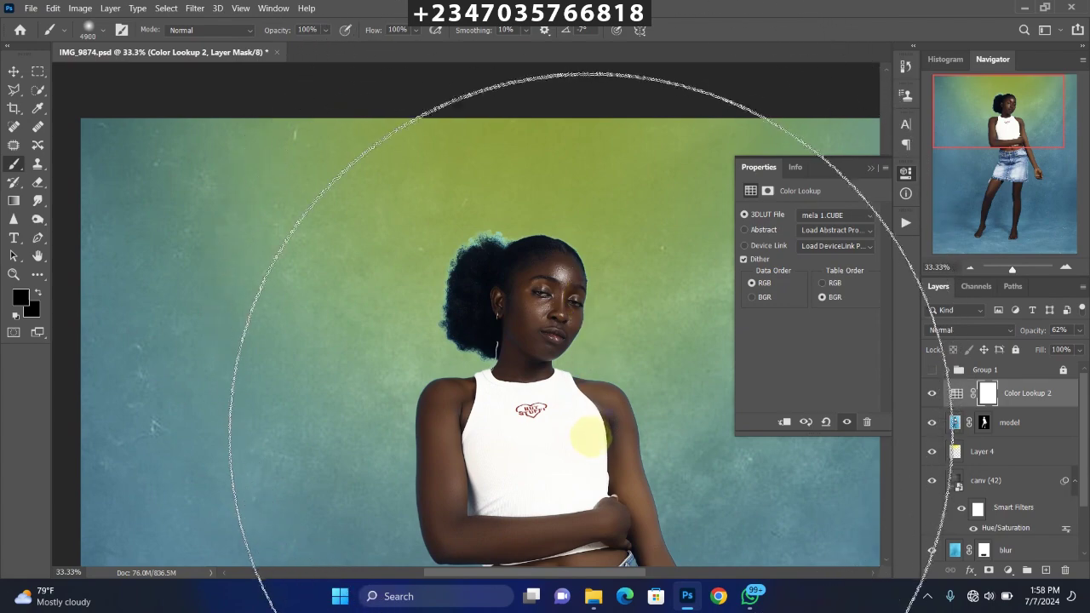
key("bracketleft")
key("bracketleft")
key("bracketleft")
key("bracketleft")
key("bracketleft")
key("bracketleft")
key("bracketleft")
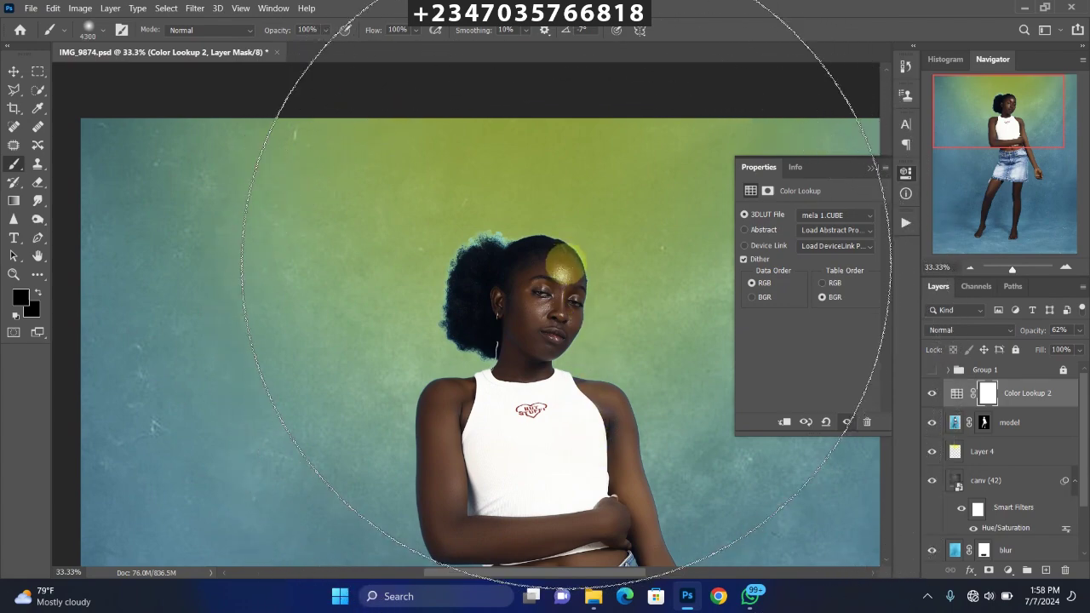
key("bracketleft")
key("bracketleft")
key("bracketleft")
key("bracketleft")
key("bracketleft")
key("bracketleft")
key("bracketleft")
key("bracketleft")
key("bracketleft")
key("bracketleft")
key("bracketleft")
key("bracketleft")
key("bracketleft")
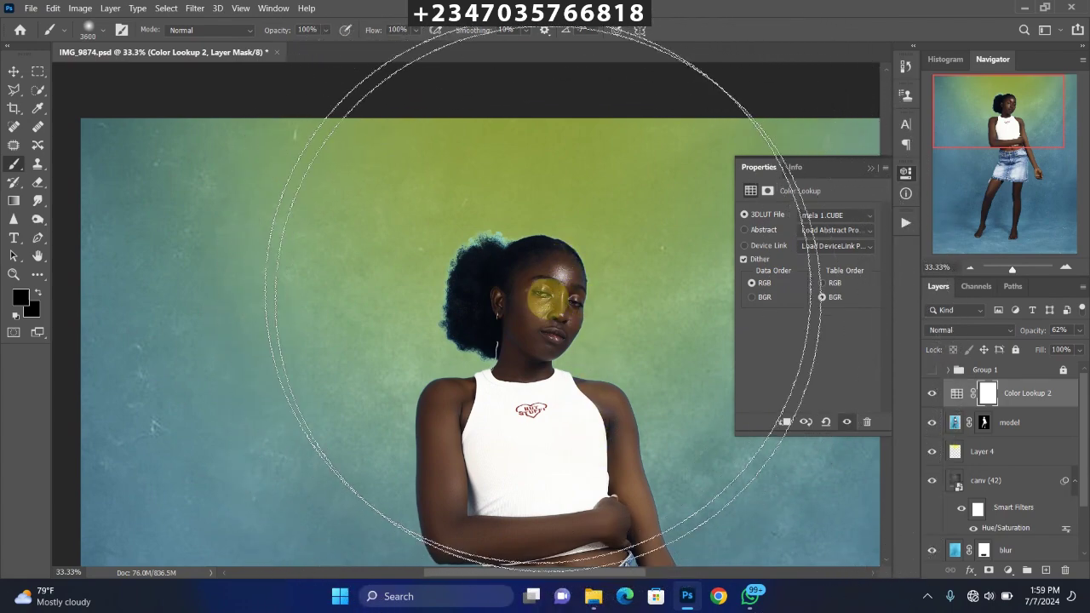
key("bracketleft")
key("bracketleft")
key("bracketleft")
key("bracketleft")
key("bracketleft")
key("bracketleft")
key("bracketleft")
key("bracketleft")
key("bracketleft")
key("bracketleft")
key("bracketleft")
key("bracketleft")
key("bracketleft")
key("bracketleft")
key("bracketleft")
key("bracketleft")
key("bracketleft")
key("bracketleft")
key("bracketleft")
key("bracketleft")
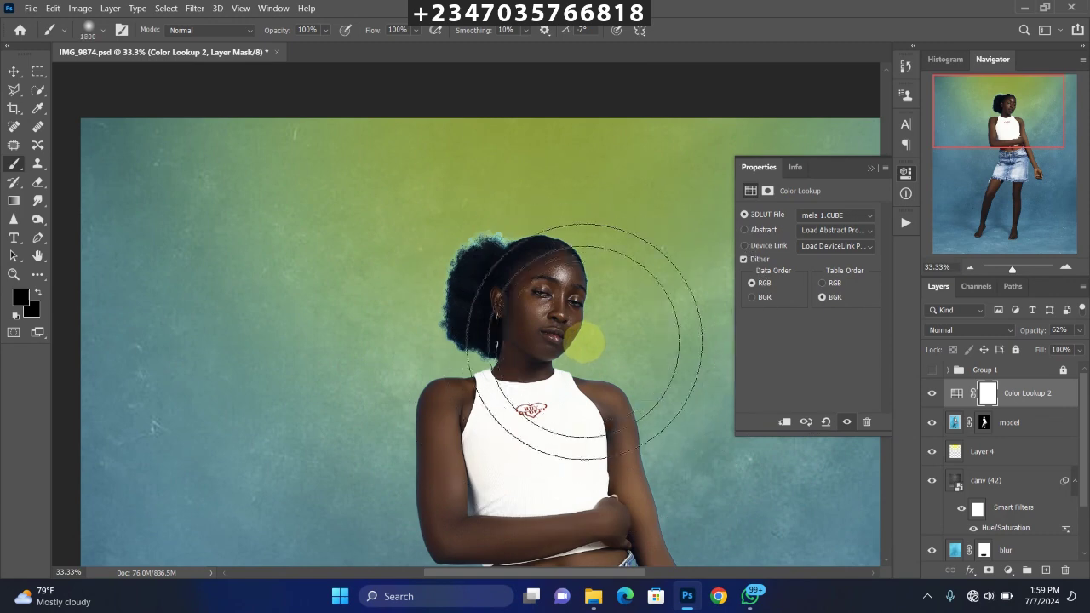
Step: Refine the model layer's mask in Select and Mask, brushing the hair edge with an 80 px Refine Edge Brush, and apply it
left_click(984, 426)
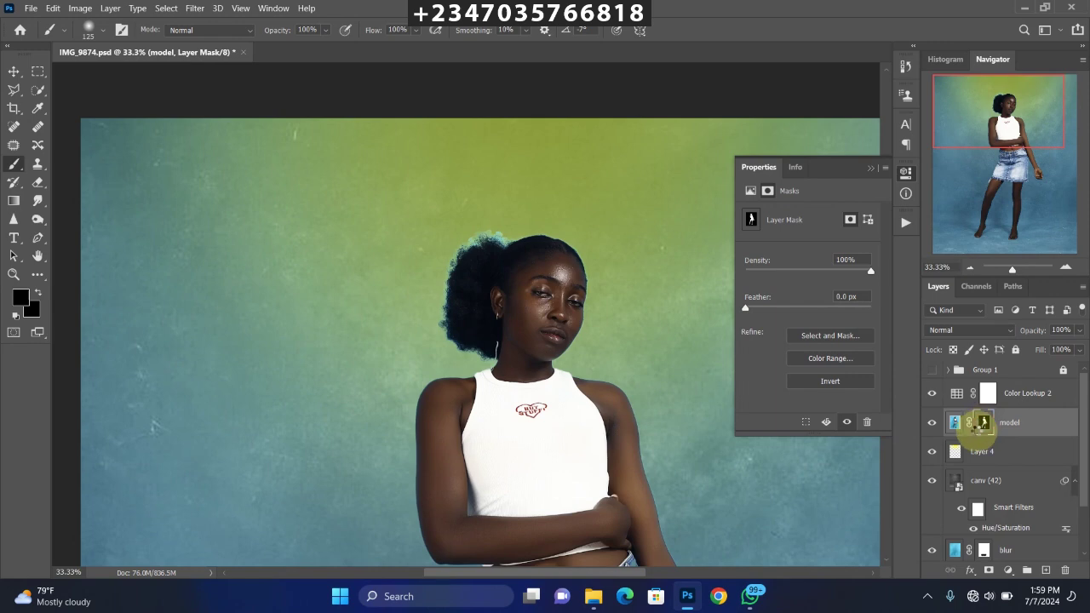
left_click(658, 369)
key("alt+ctrl+r")
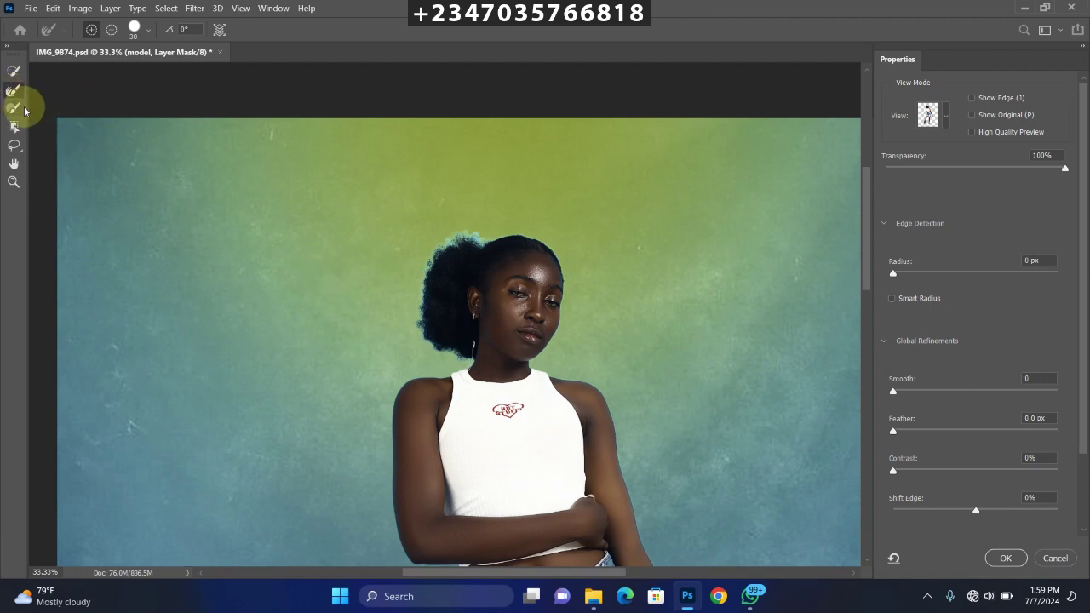
key("bracketright")
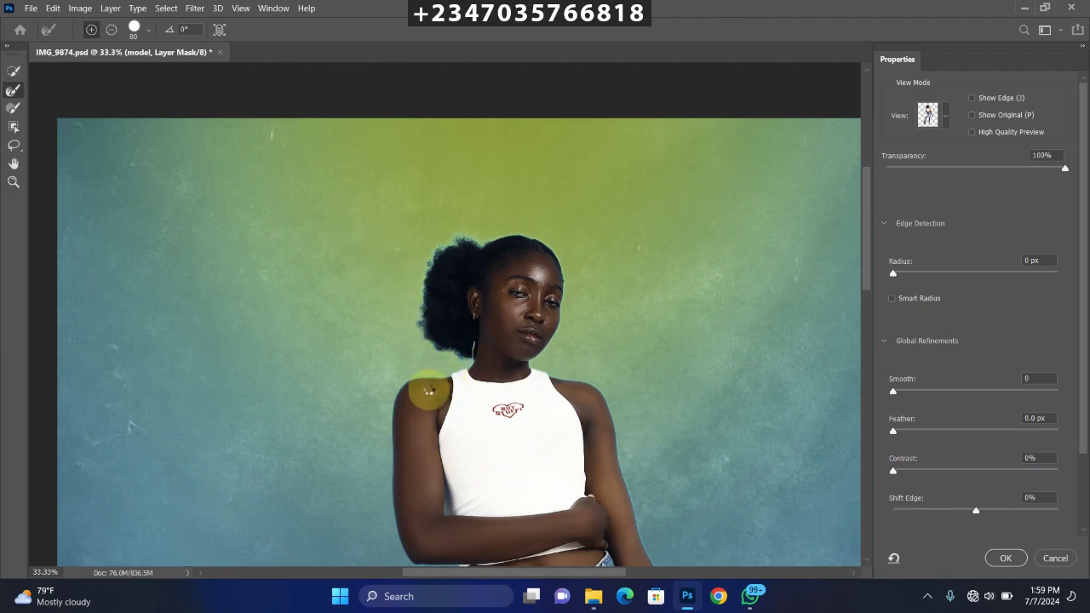
key("ctrl+minus")
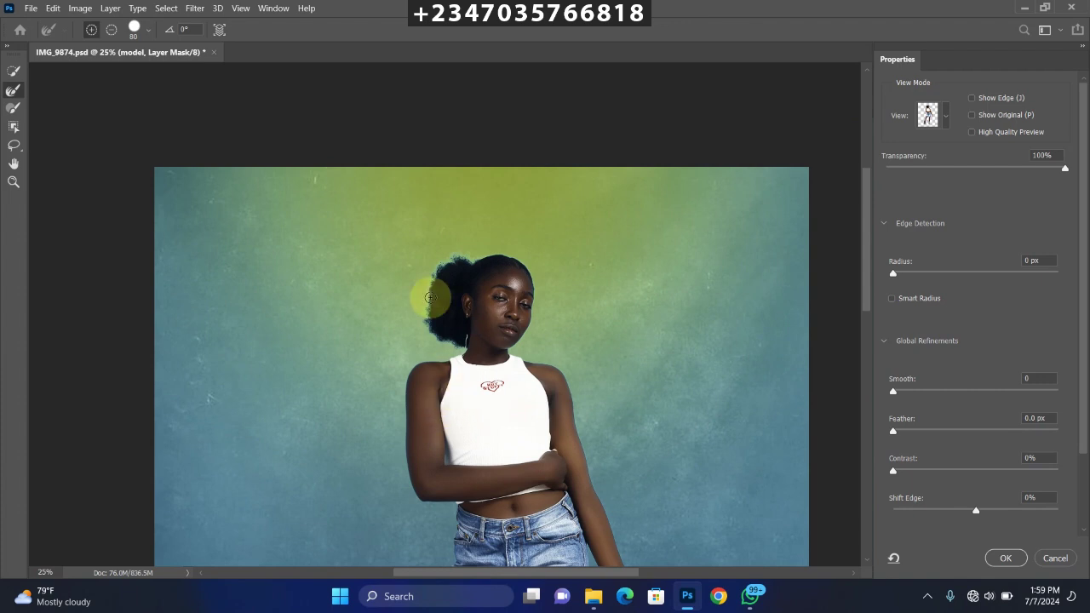
left_click(987, 559)
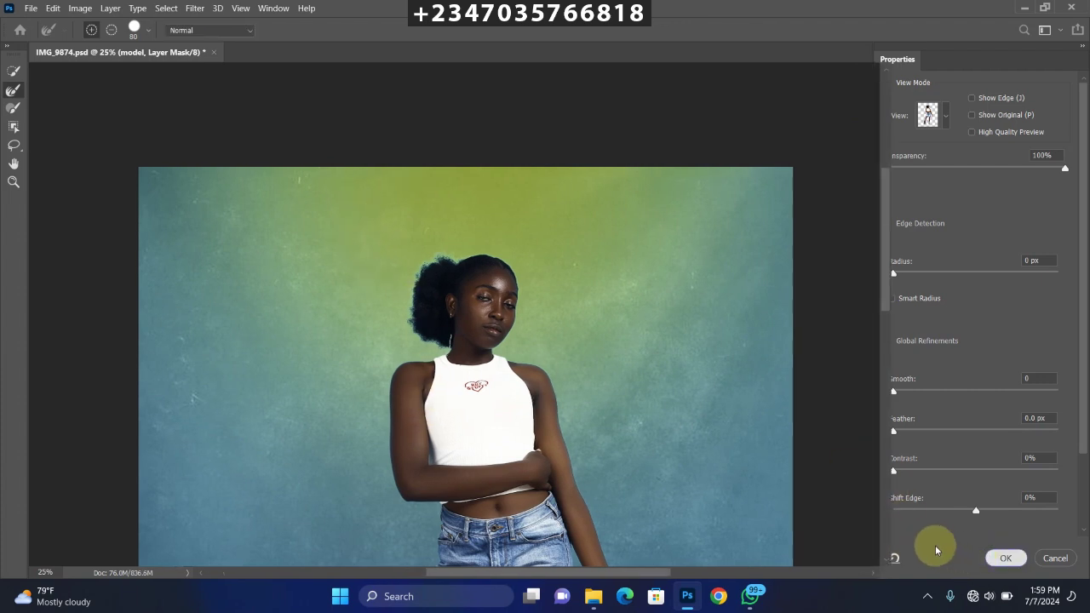
Step: Apply Color Decontaminate matting at 86% to the model layer's image to clear the colour fringe around the hair
key("ctrl+plus")
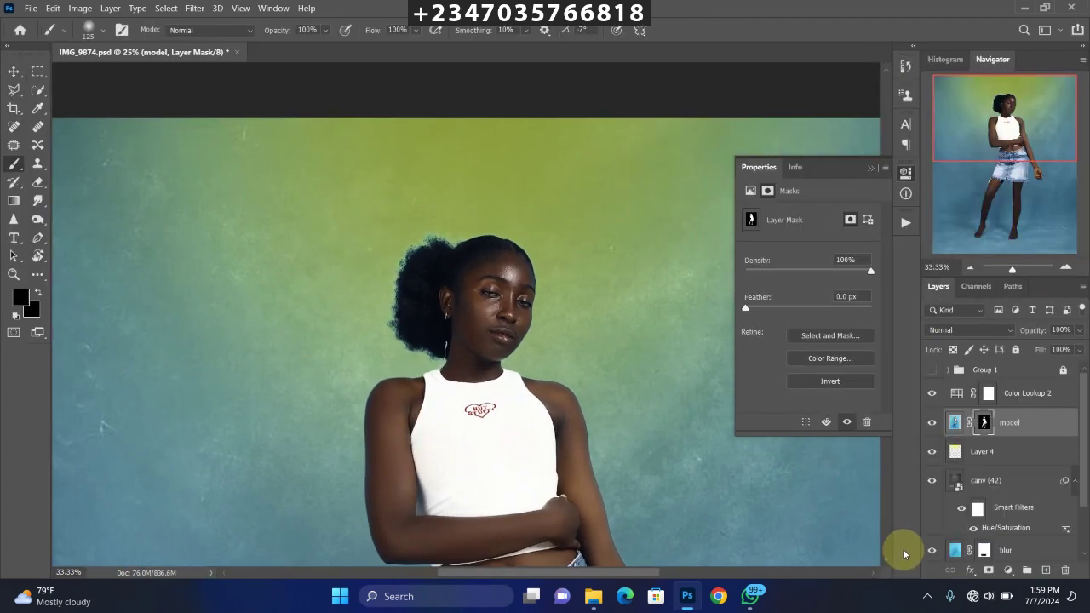
key("ctrl+plus")
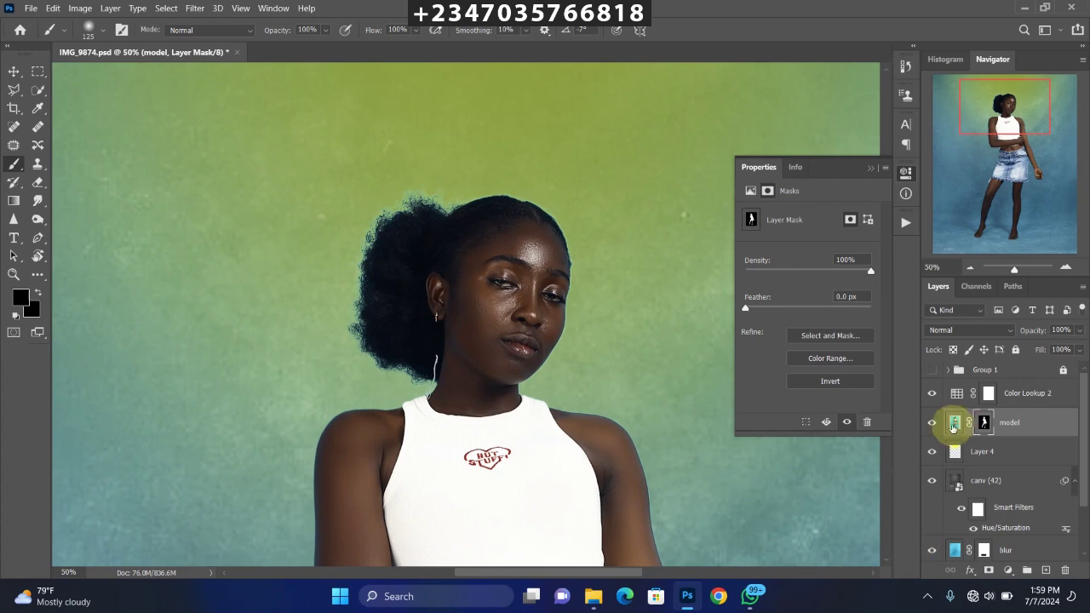
left_click(953, 423)
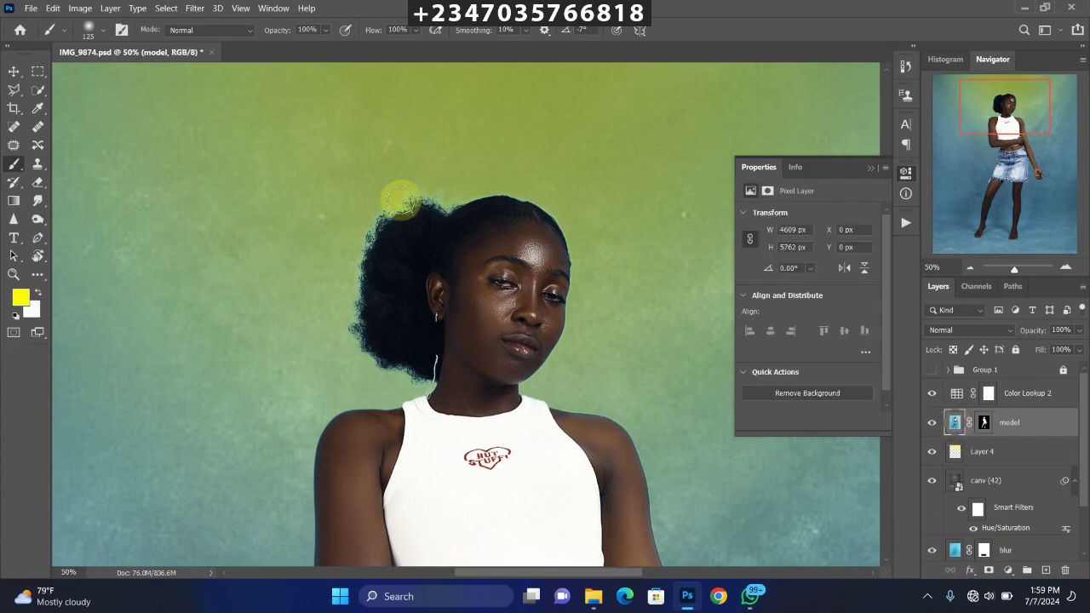
left_click(110, 8)
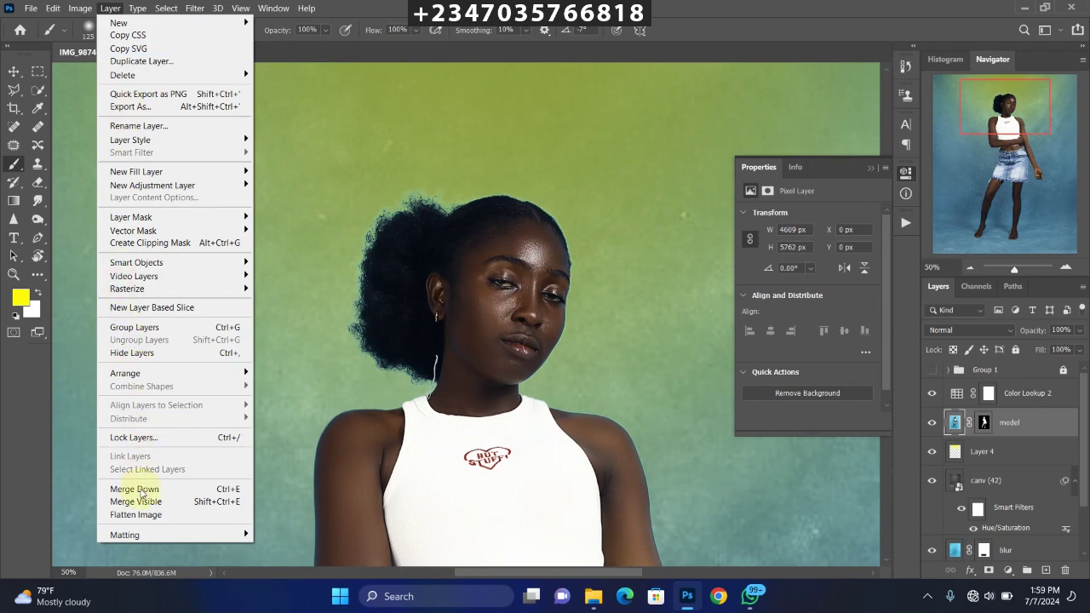
mouse_move(182, 535)
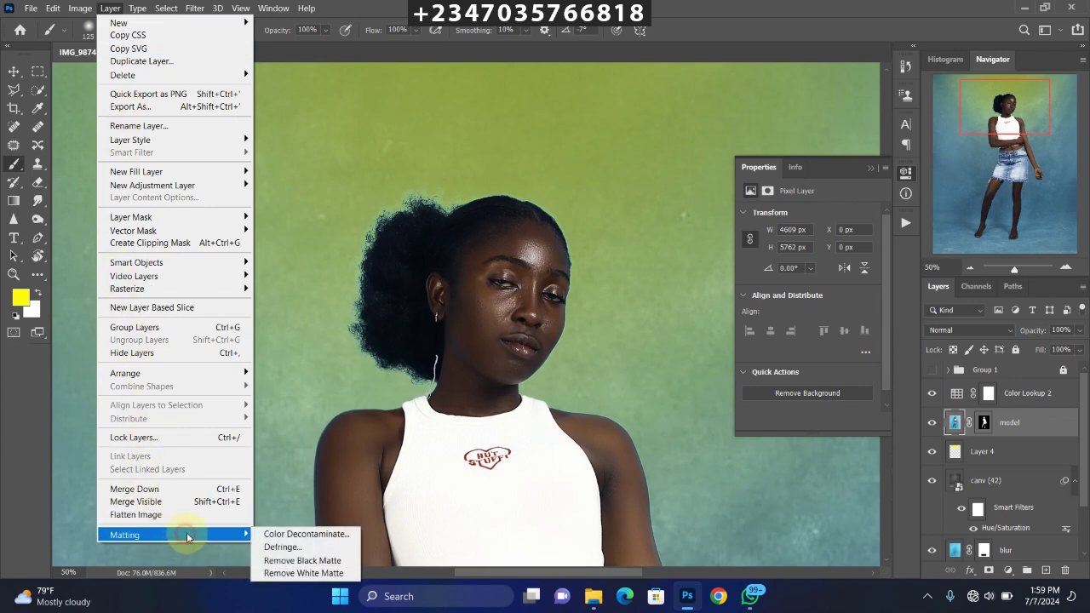
left_click(297, 536)
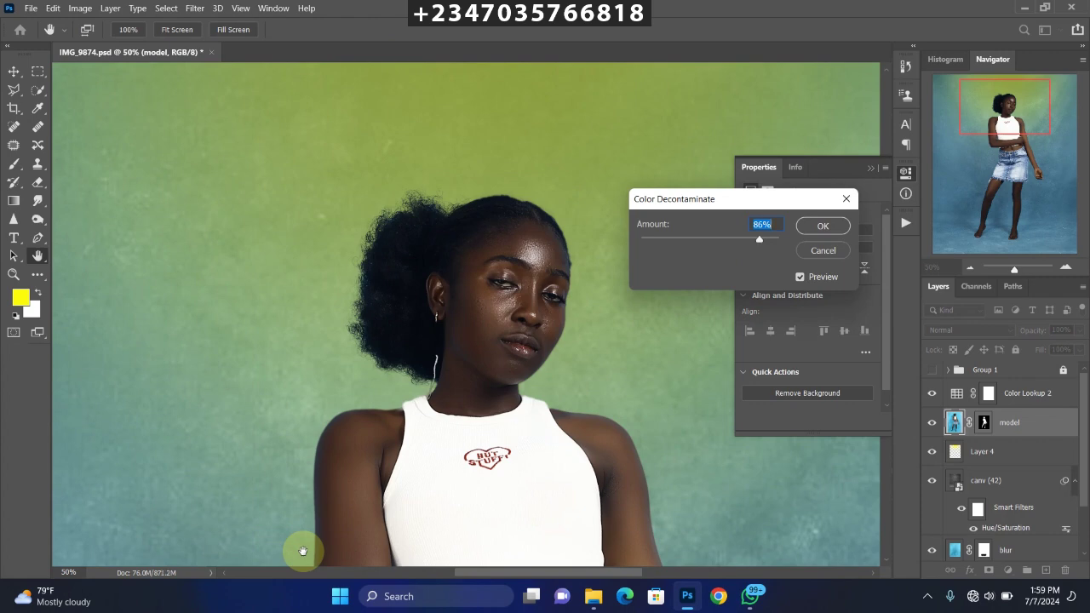
key("ctrl+minus")
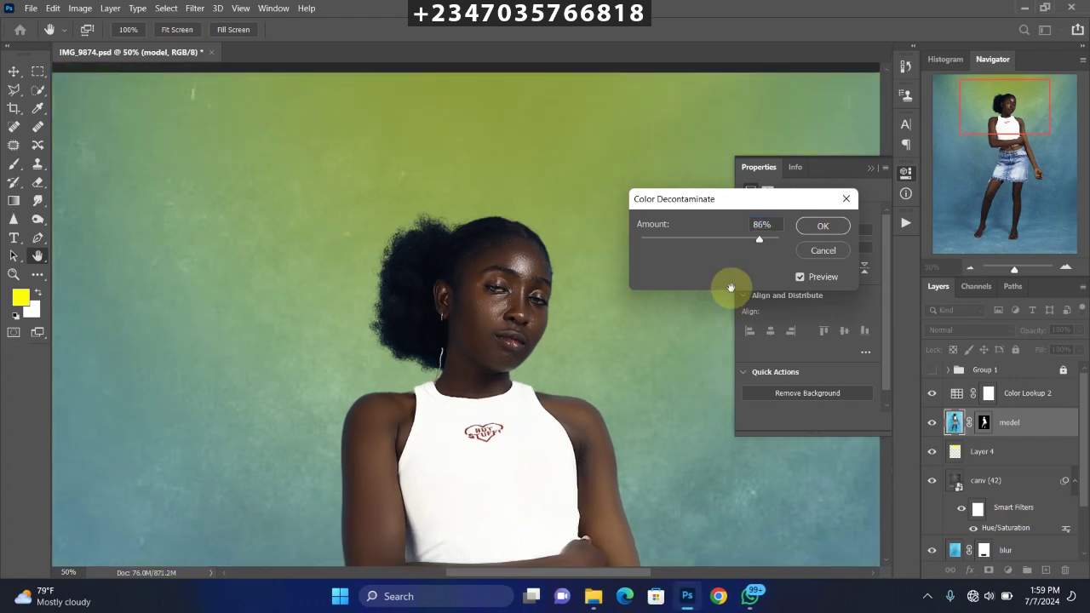
left_click(818, 229)
key("b")
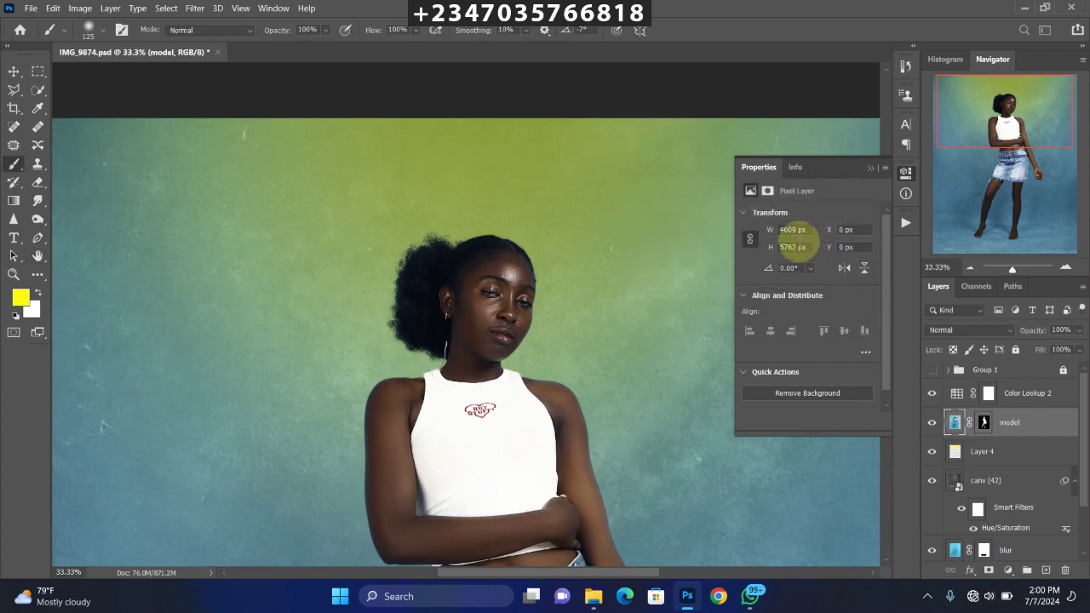
Step: Examine the whole composite at several magnifications, checking how the woman blends with the textured backdrop
key("ctrl+minus")
key("ctrl+minus")
key("ctrl+minus")
key("ctrl+minus")
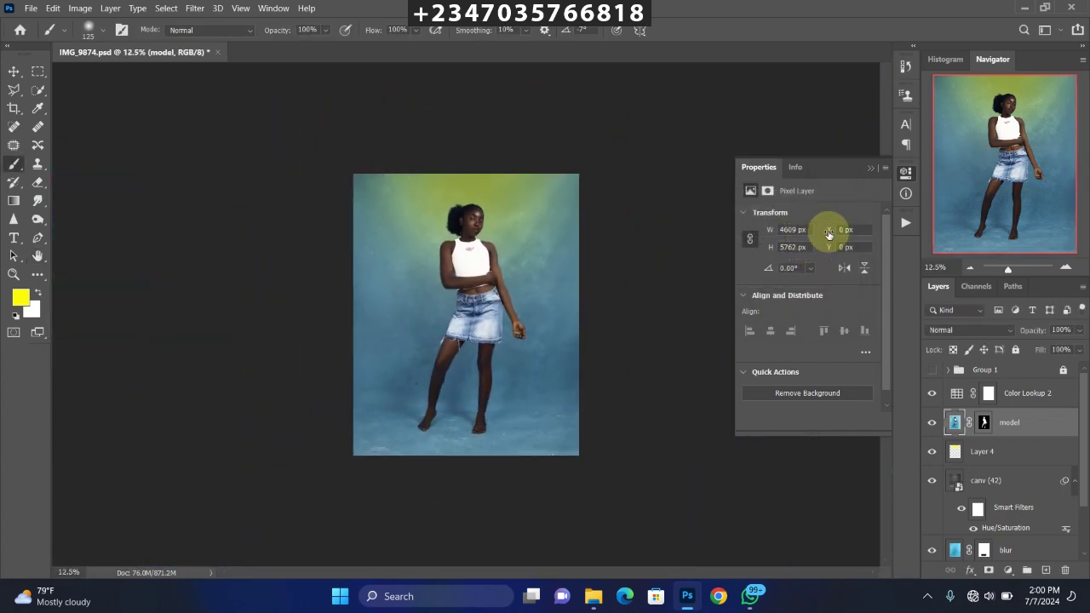
key("ctrl+plus")
key("ctrl+minus")
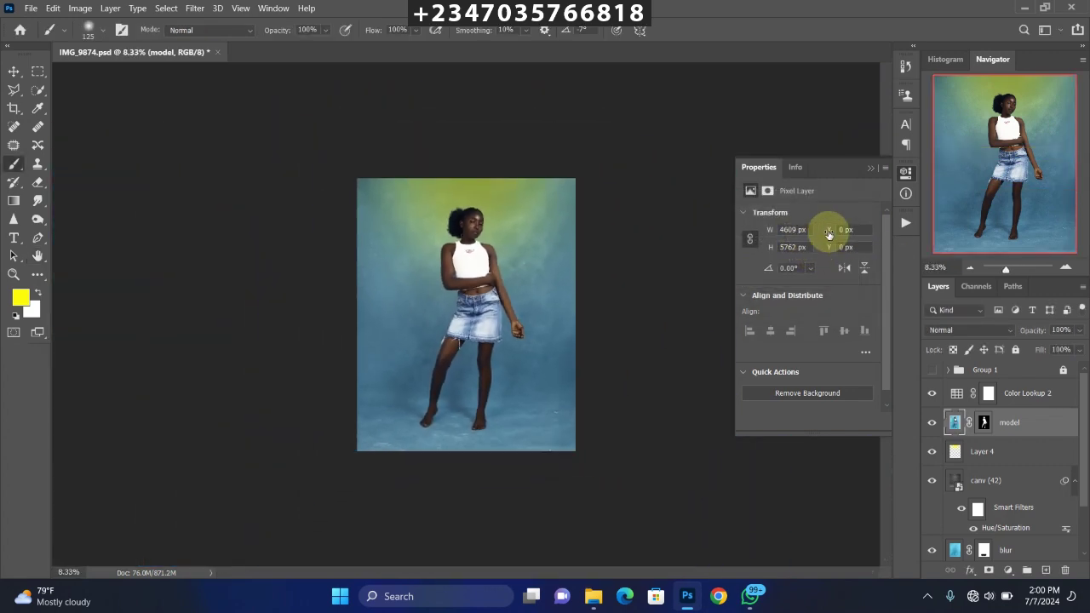
key("ctrl+plus")
key("ctrl+minus")
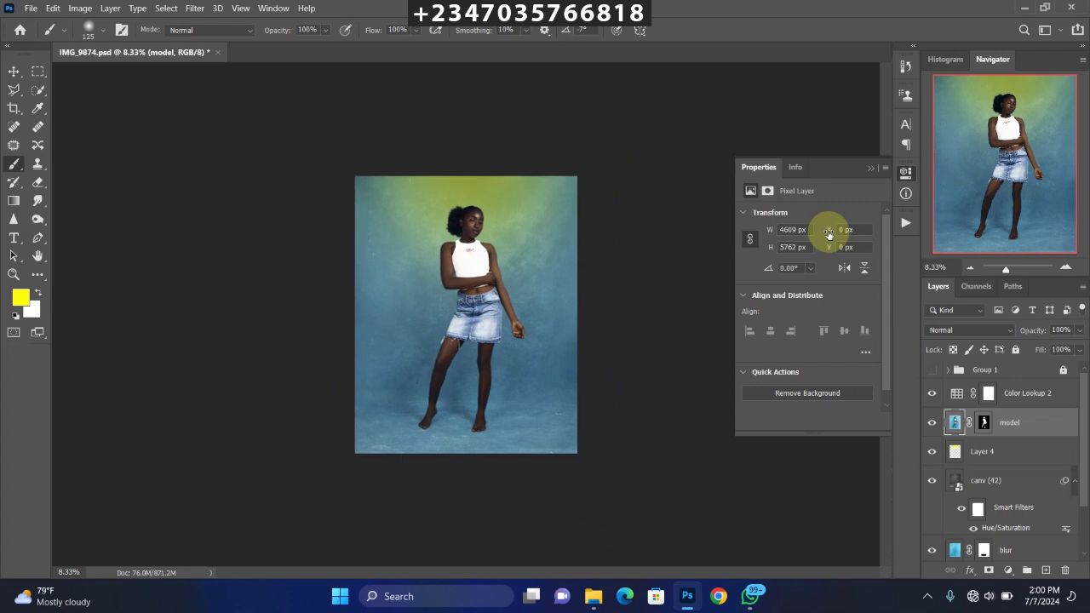
key("ctrl+plus")
key("ctrl+minus")
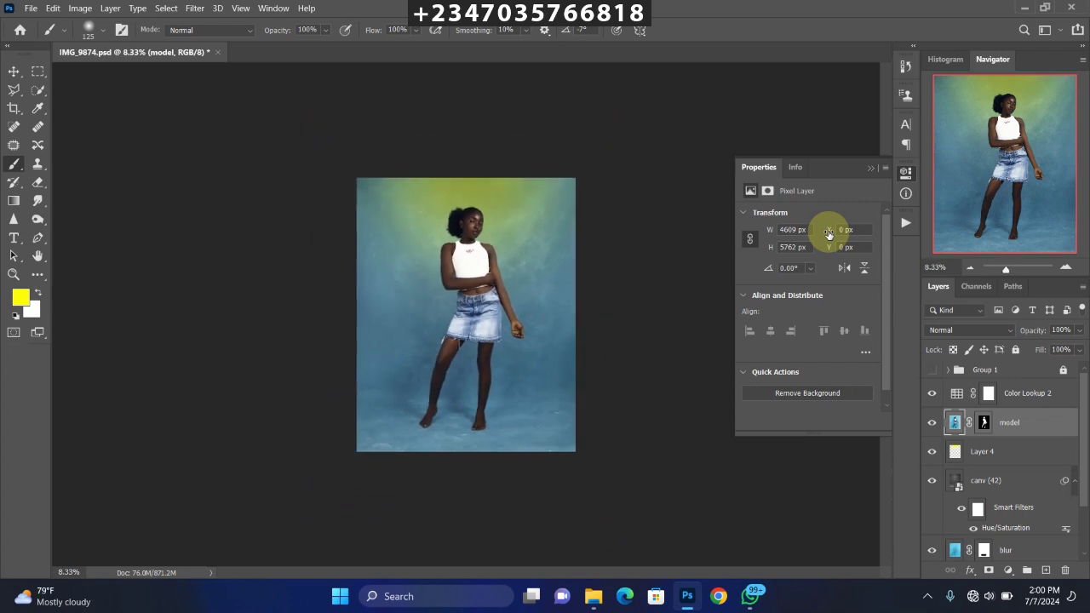
key("ctrl+plus")
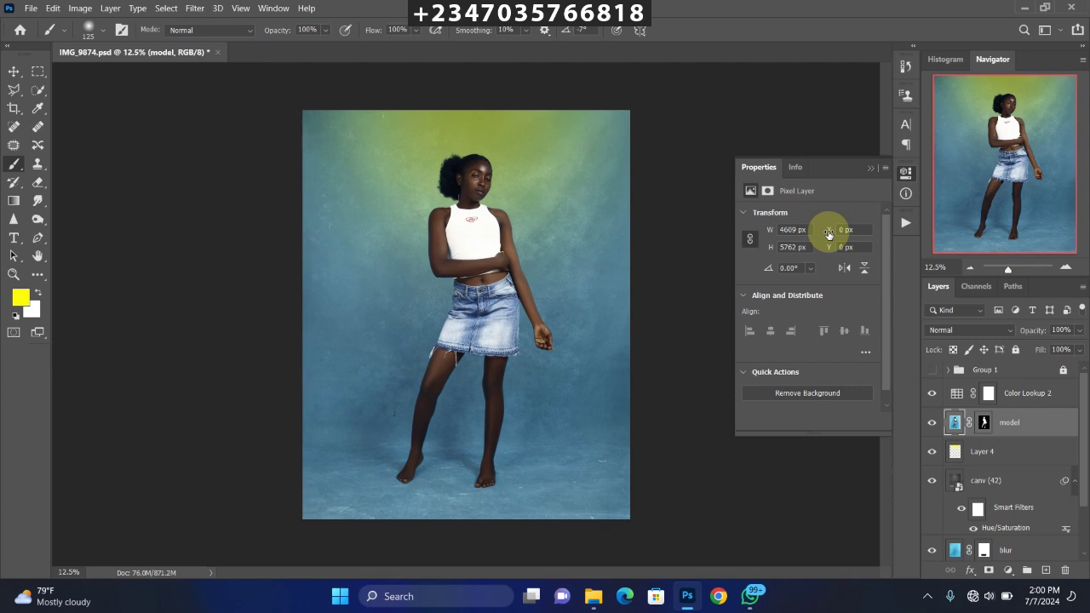
key("ctrl+minus")
key("ctrl+plus")
key("ctrl+plus")
key("ctrl+minus")
key("ctrl+minus")
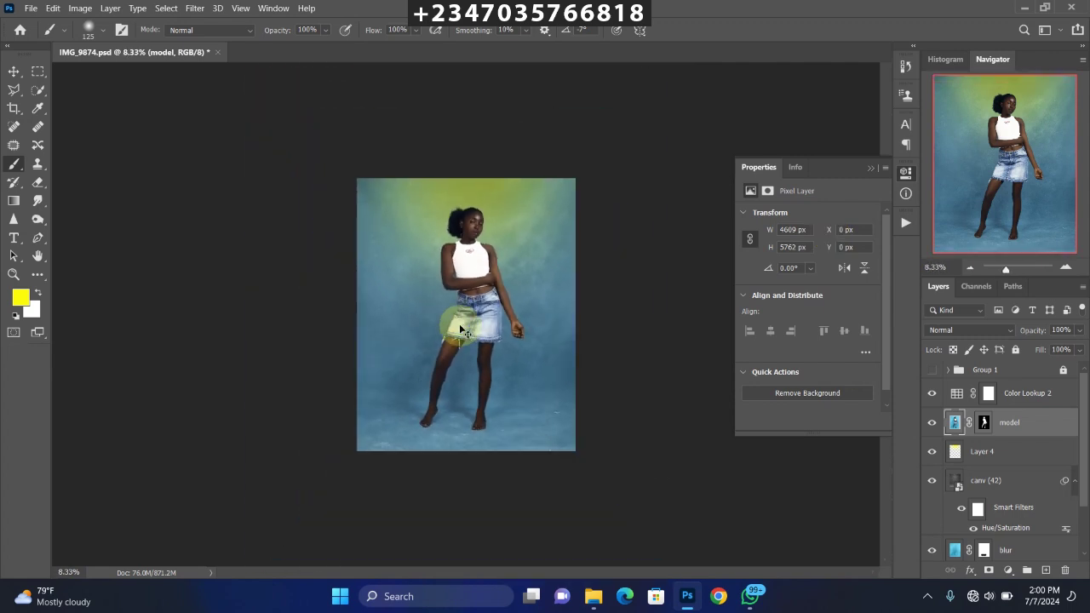
key("ctrl+plus")
key("ctrl+minus")
key("ctrl+plus")
key("ctrl+plus")
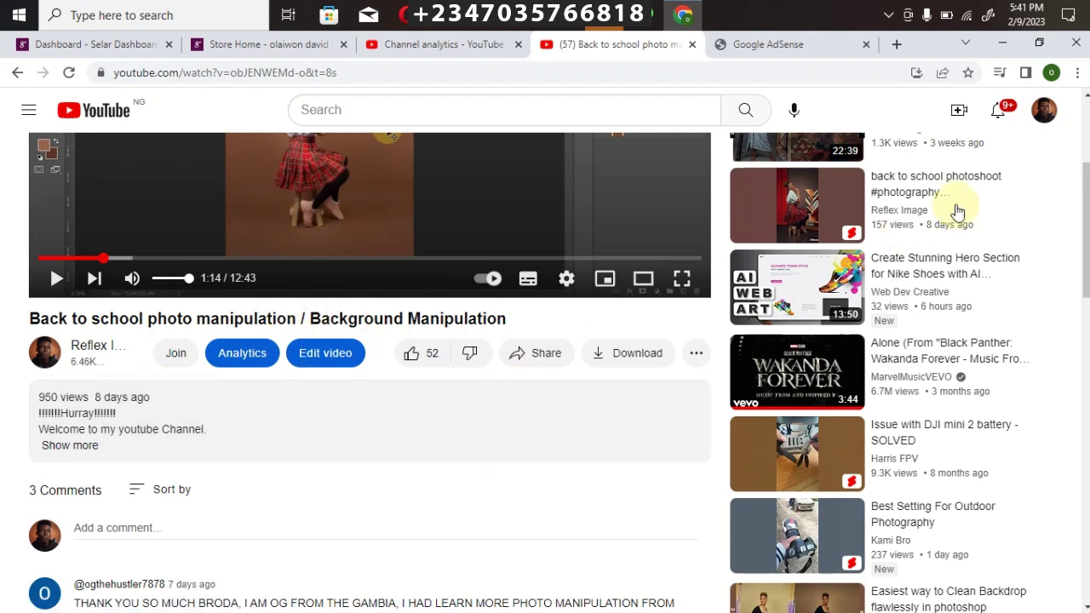
Step: Switch to Chrome and expand the description of the Back to school photo manipulation video to view its resource links
scroll(1083, 243, "up", 2)
scroll(1083, 243, "down", 3)
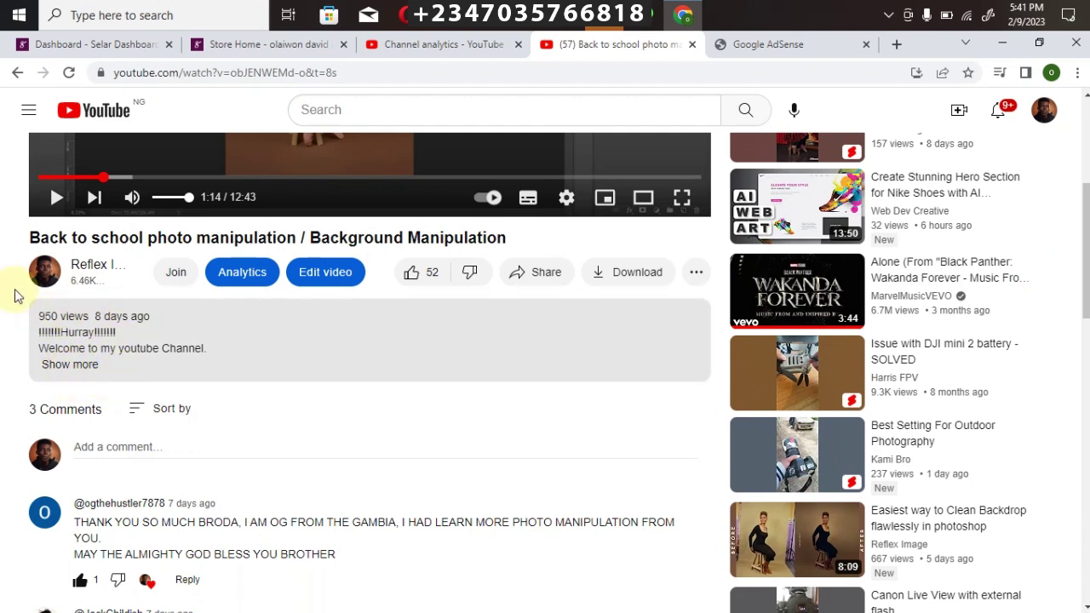
left_click(66, 373)
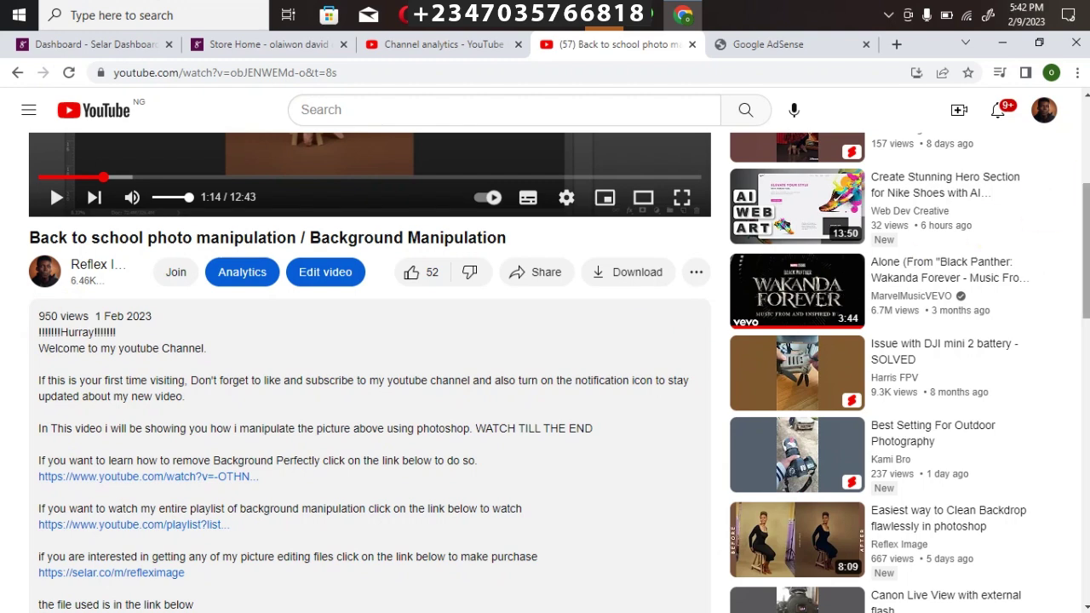
scroll(369, 375, "down", 3)
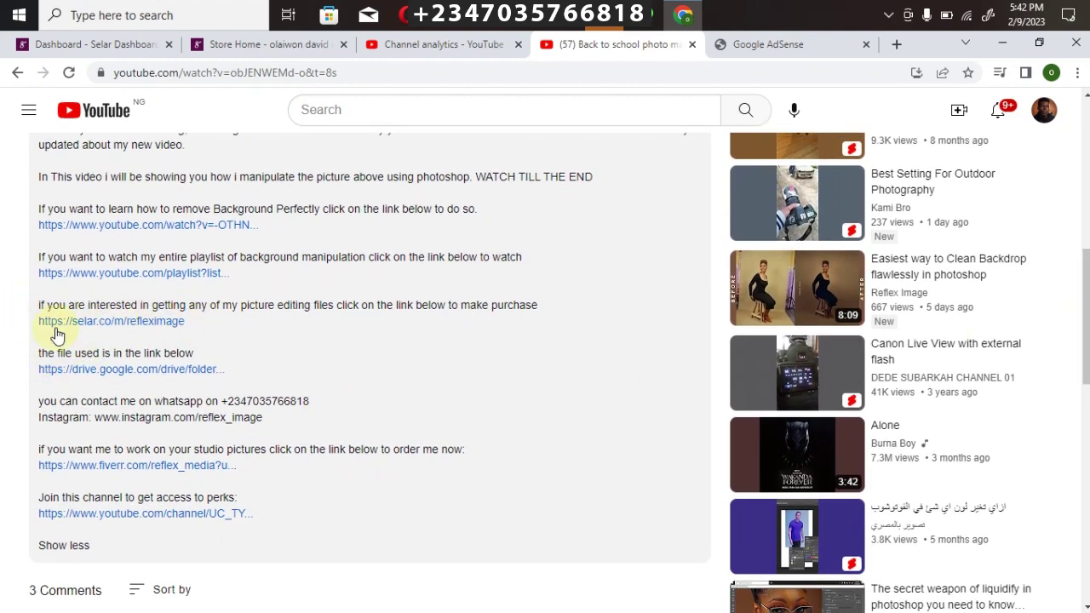
Step: Browse the Selar store's editing files from the featured items to the last product, and view its currency choices
left_click(234, 45)
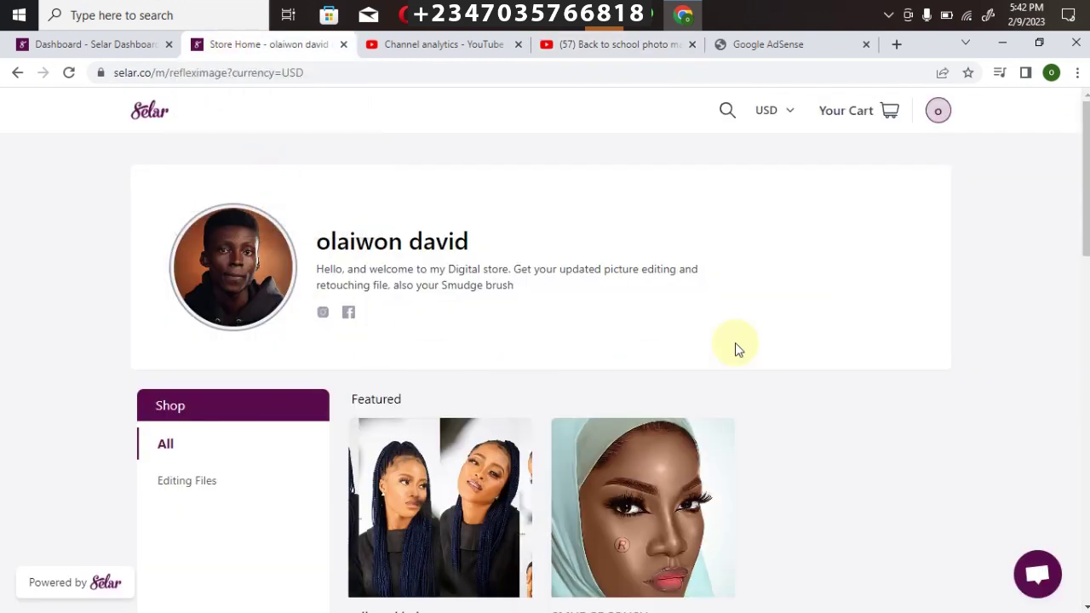
left_click_drag(1085, 212, 1086, 277)
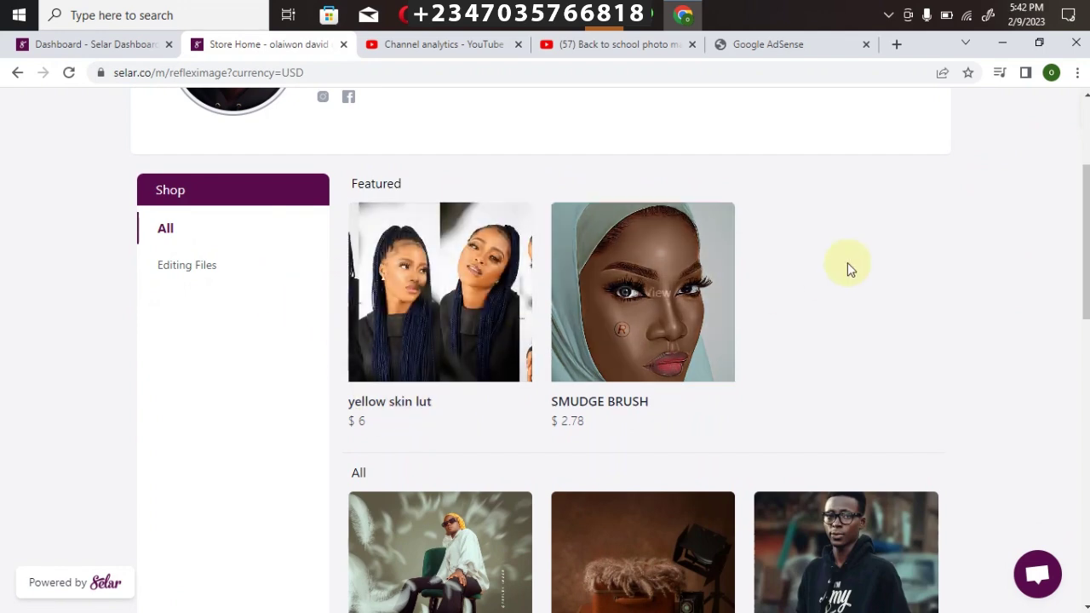
scroll(1031, 328, "down", 3)
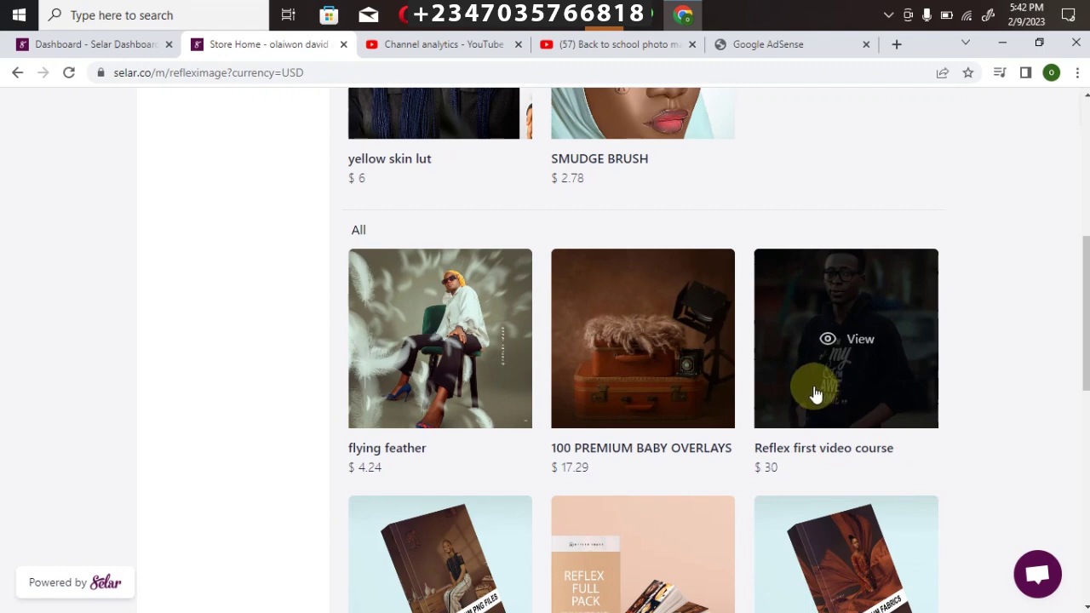
scroll(1041, 319, "down", 3)
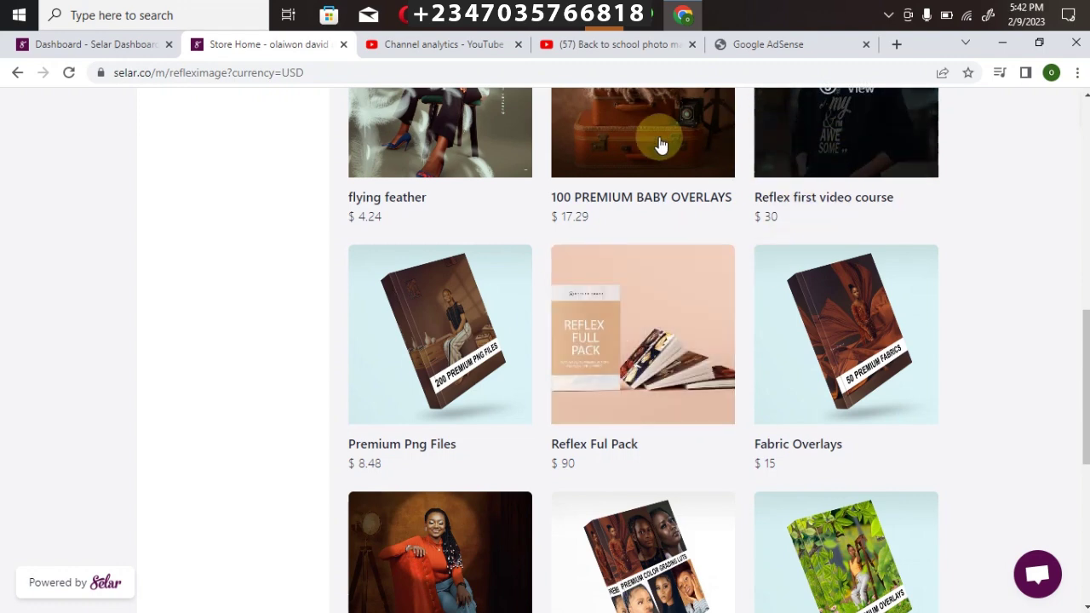
scroll(1042, 346, "down", 3)
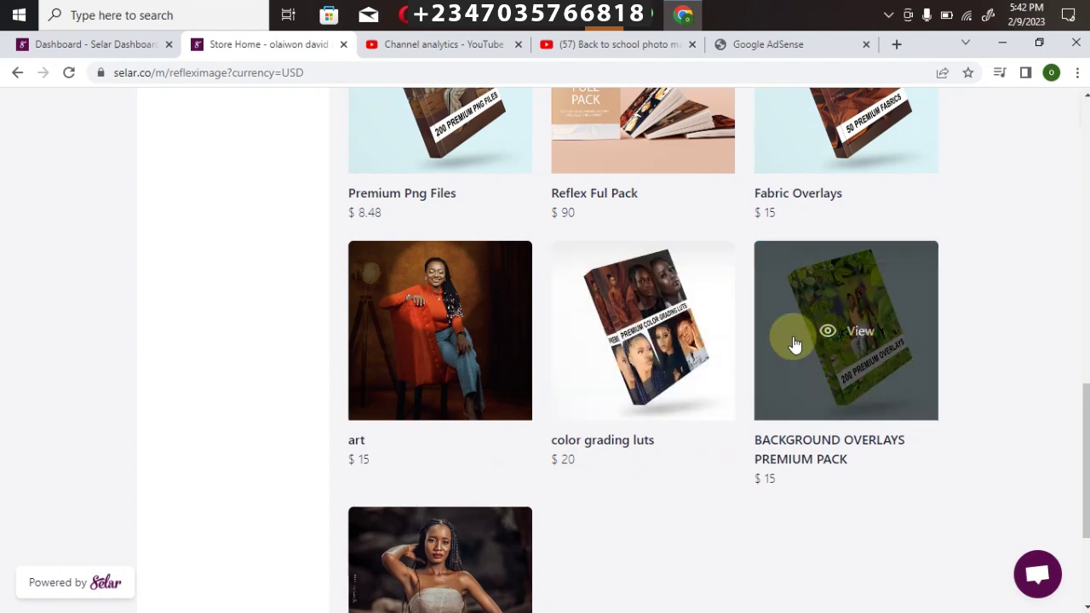
scroll(1036, 428, "down", 3)
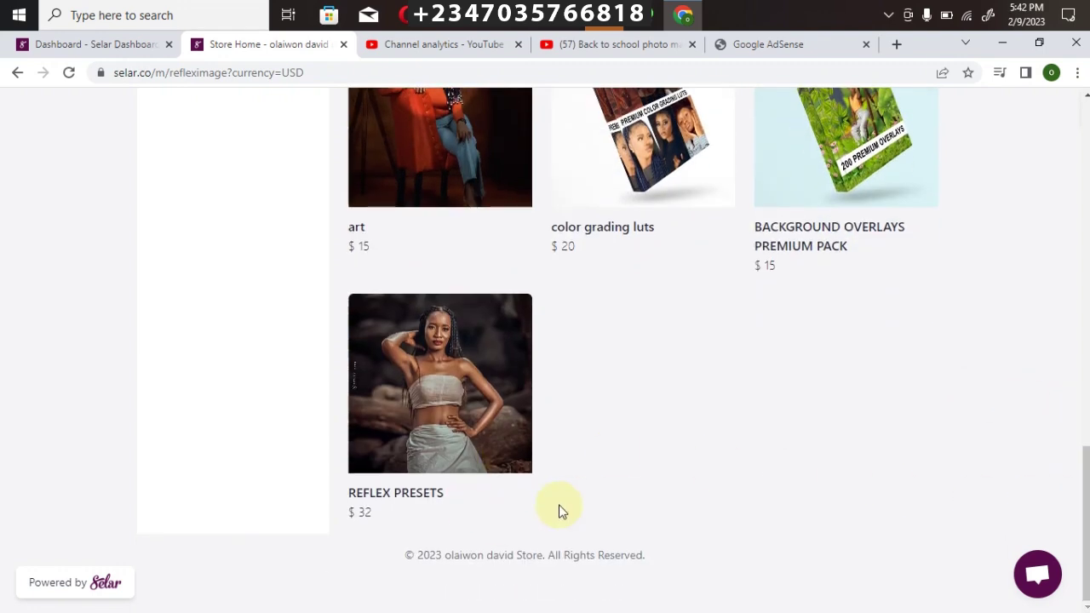
left_click_drag(1087, 507, 1012, 155)
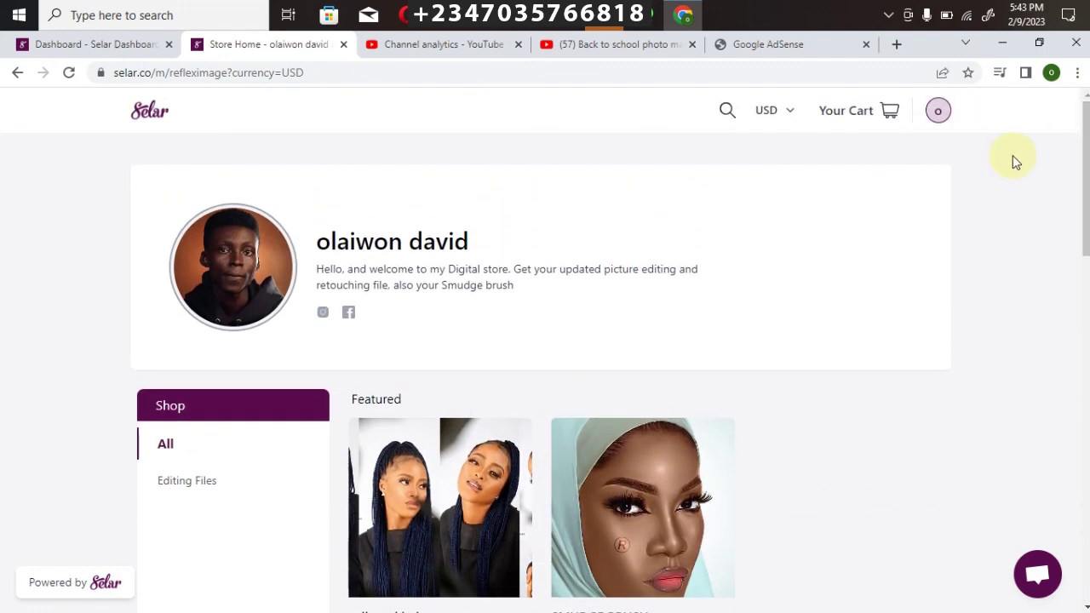
left_click(770, 111)
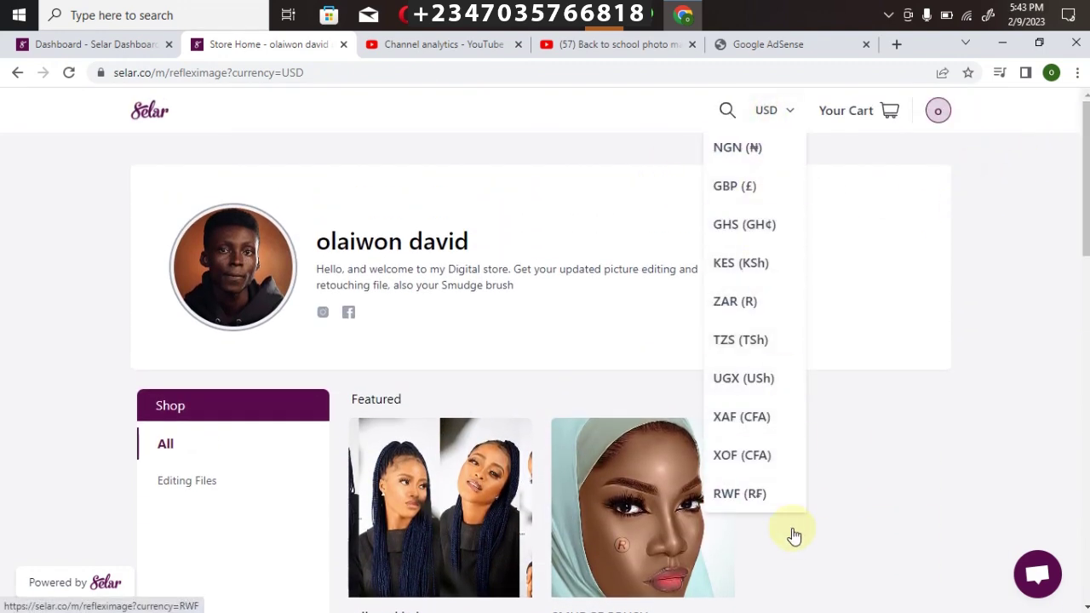